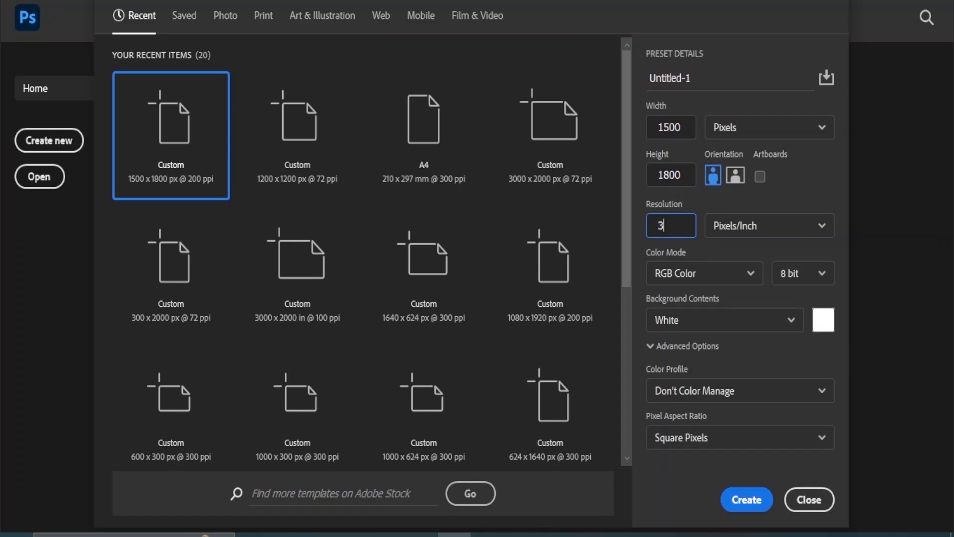
Create the 1500 x 1800 px portrait document and cover its whole canvas with a rectangle shape about 1547 x 1847 px.
left_click(749, 501)
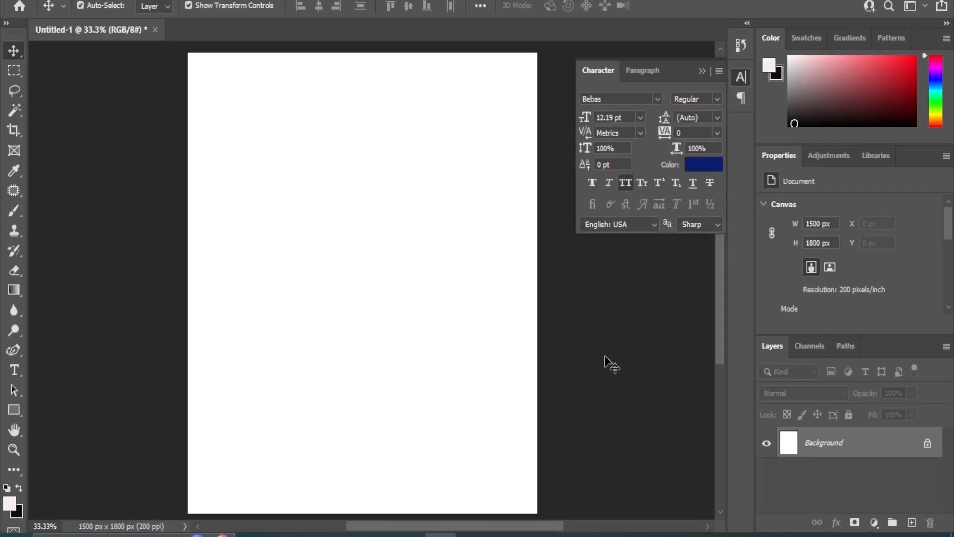
left_click(14, 409)
left_click(77, 409)
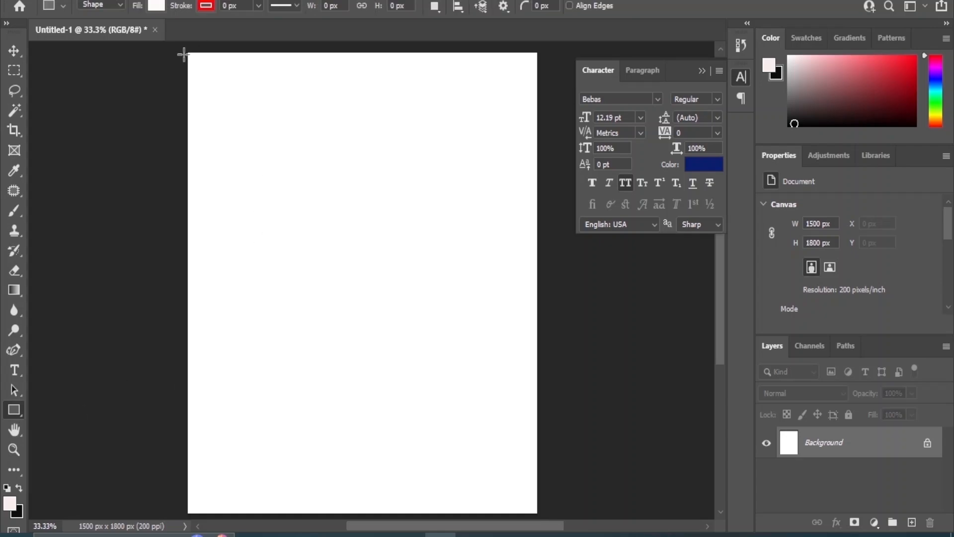
left_click_drag(185, 46, 545, 517)
left_click(13, 51)
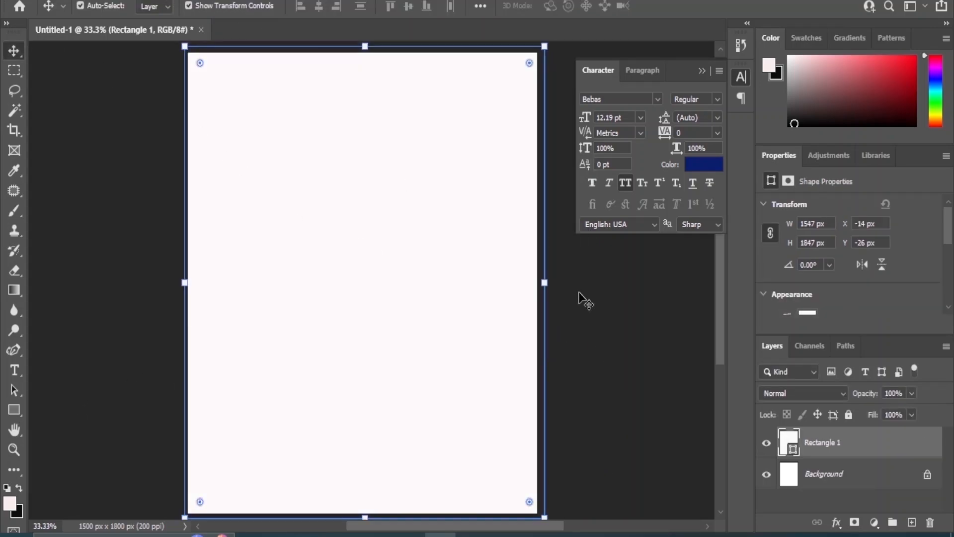
left_click(580, 294)
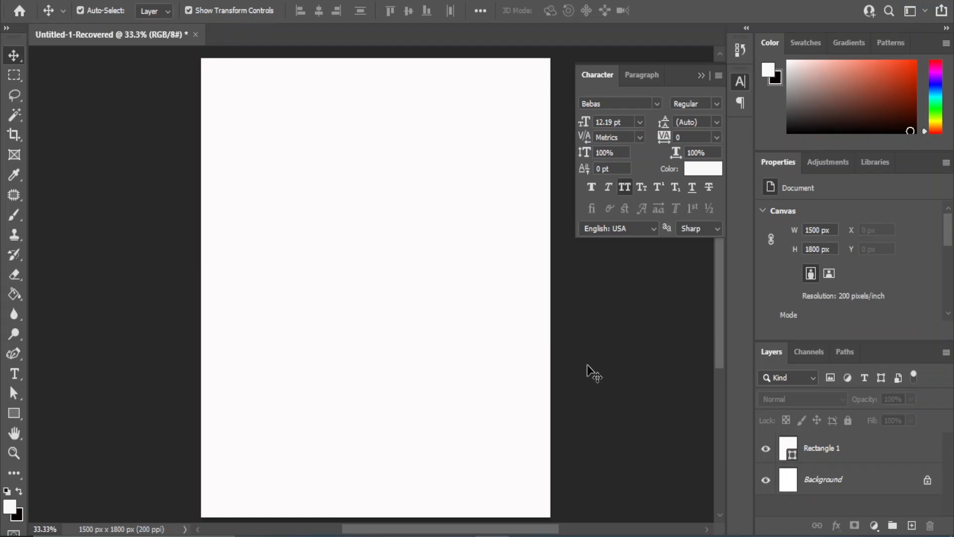
Place the olive oil bottle image on the canvas, tilt it about -32.5°, and position it slightly above the centre.
left_click(458, 535)
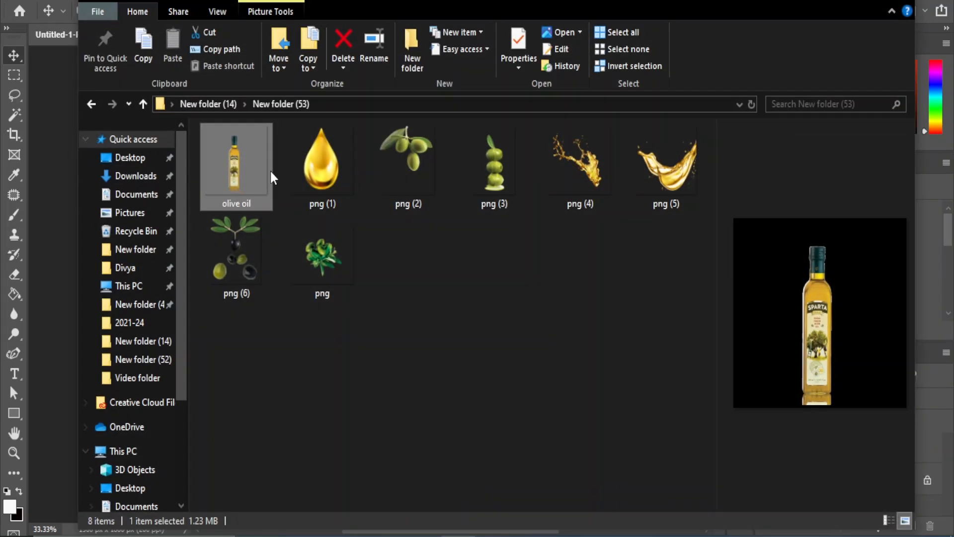
left_click_drag(233, 156, 404, 368)
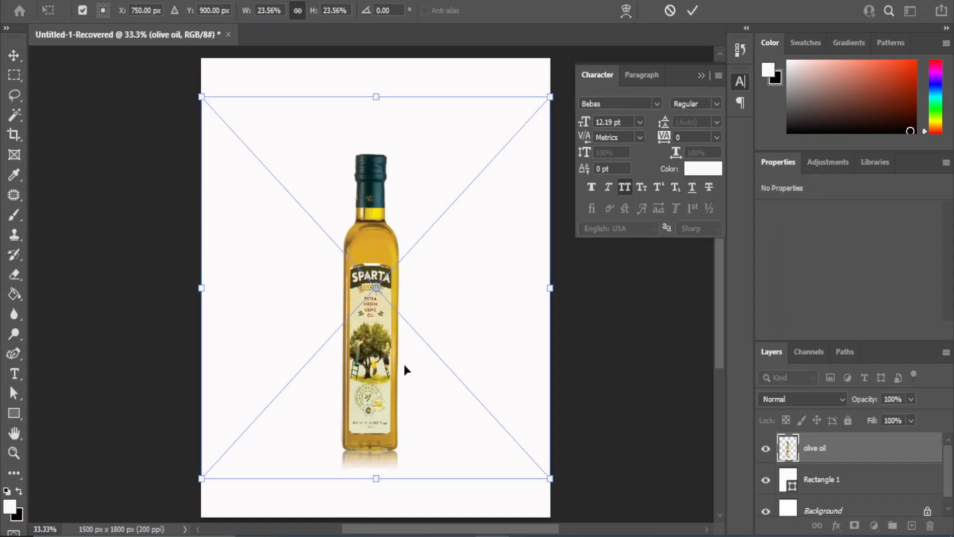
left_click_drag(538, 497, 557, 348)
left_click_drag(415, 369, 402, 323)
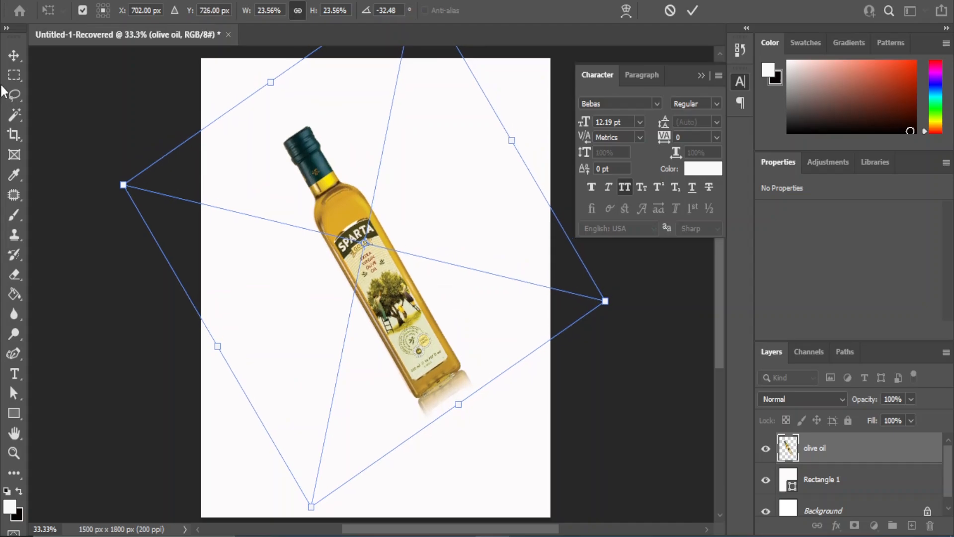
left_click(14, 55)
left_click(633, 334)
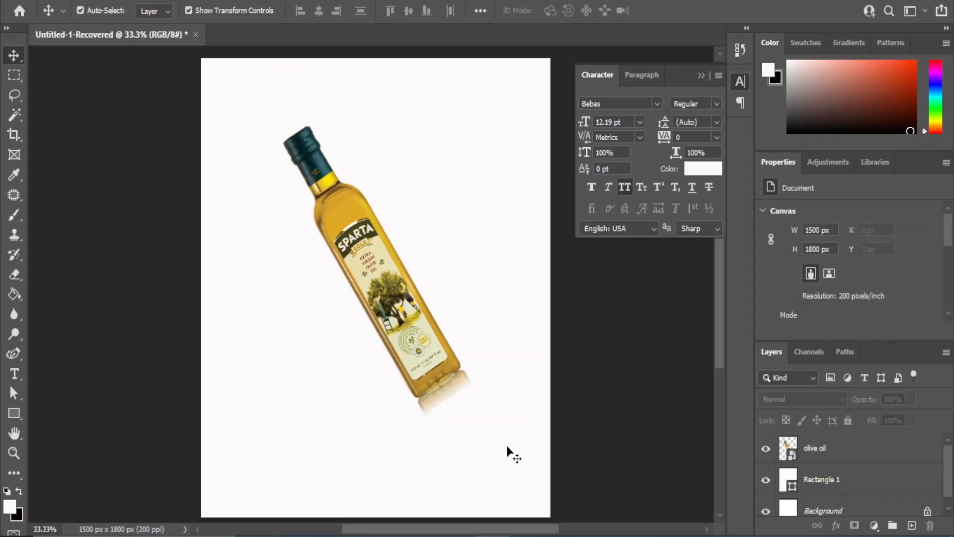
Place the png (5) oil splash, enlarge it to about 1491 px wide, and lower it over the base of the bottle.
mouse_move(458, 535)
left_click(486, 472)
left_click_drag(678, 164, 349, 420)
left_click_drag(527, 118, 566, 96)
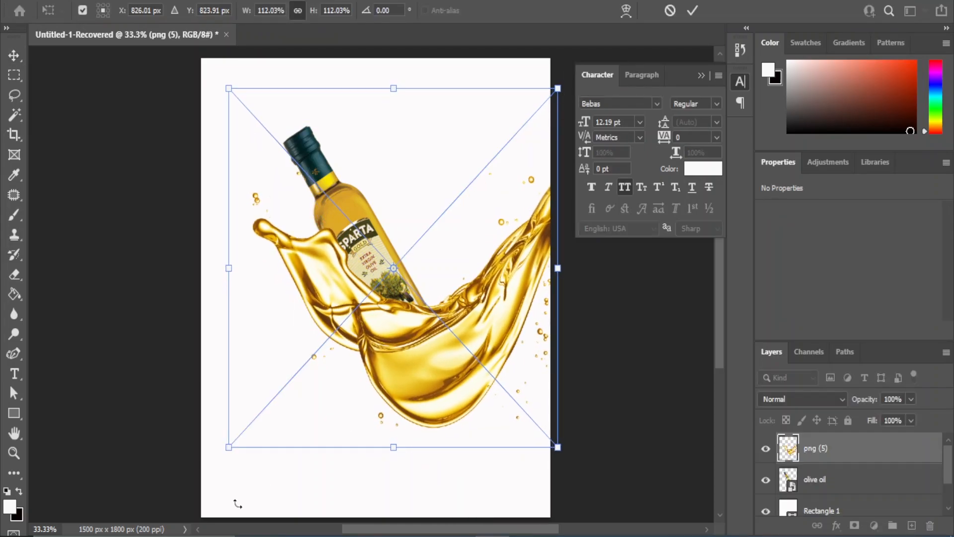
left_click_drag(227, 446, 174, 483)
left_click_drag(515, 307, 515, 342)
left_click(14, 58)
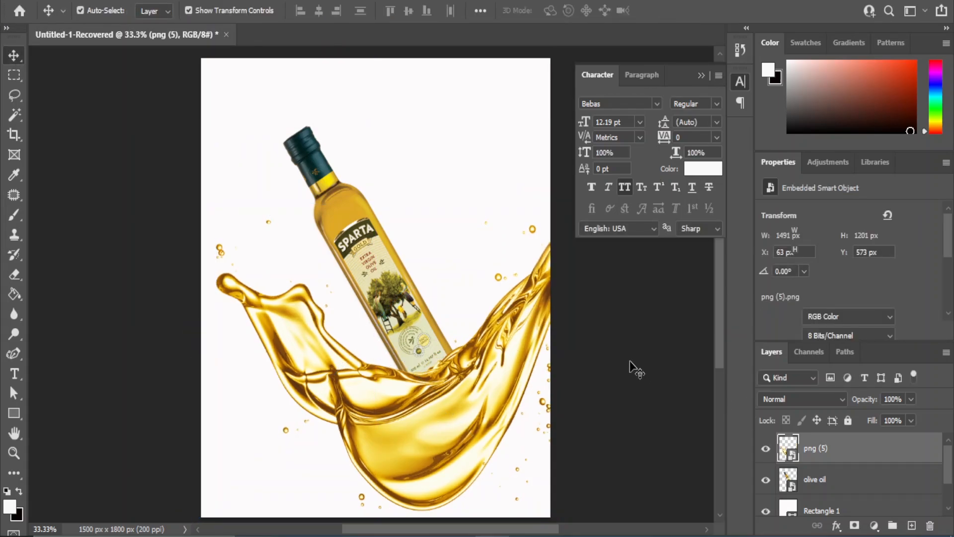
Change the background rectangle's fill to a radial gradient.
left_click(489, 122)
scroll(875, 315, "down", 3)
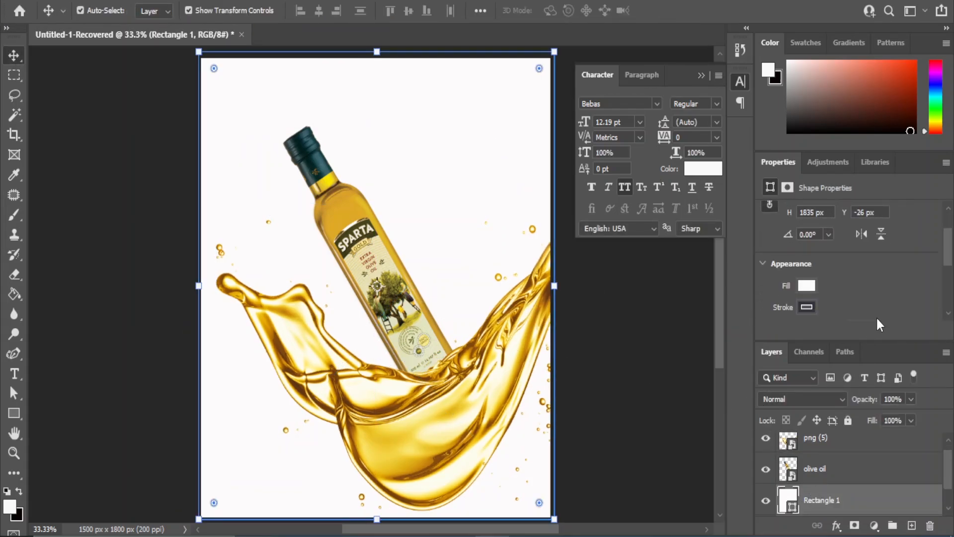
left_click(806, 261)
left_click(817, 290)
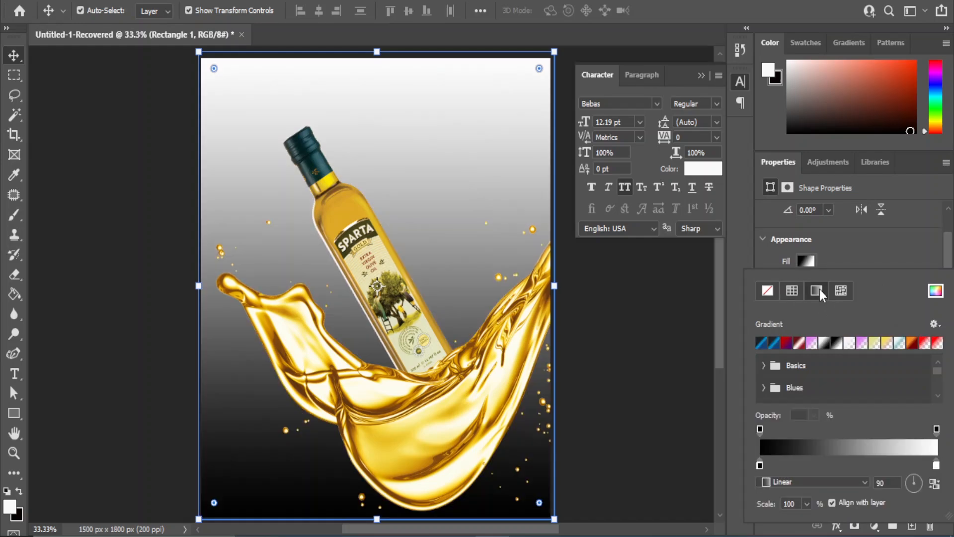
left_click(859, 482)
left_click(800, 493)
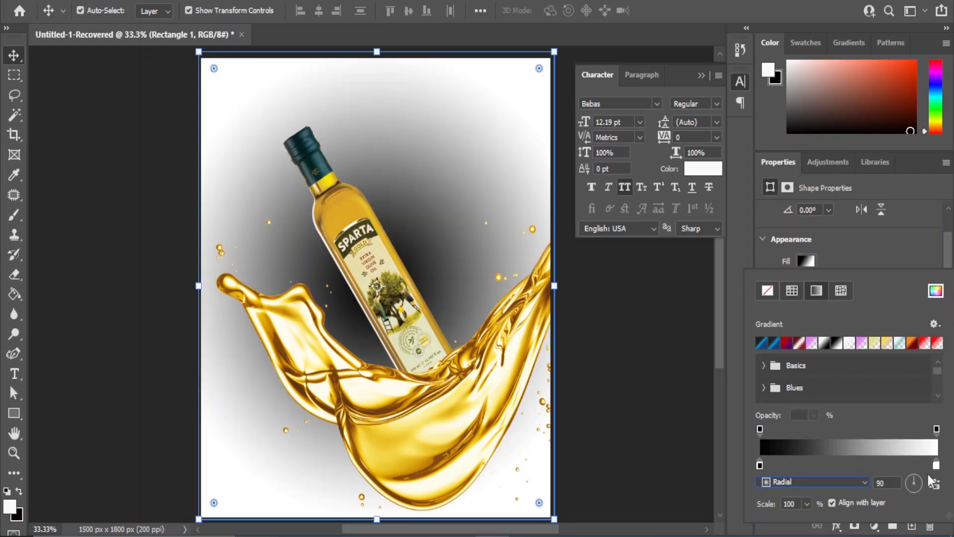
Set the gradient's outer color stop to the golden tone d9a028 sampled from the bottle.
double_click(936, 465)
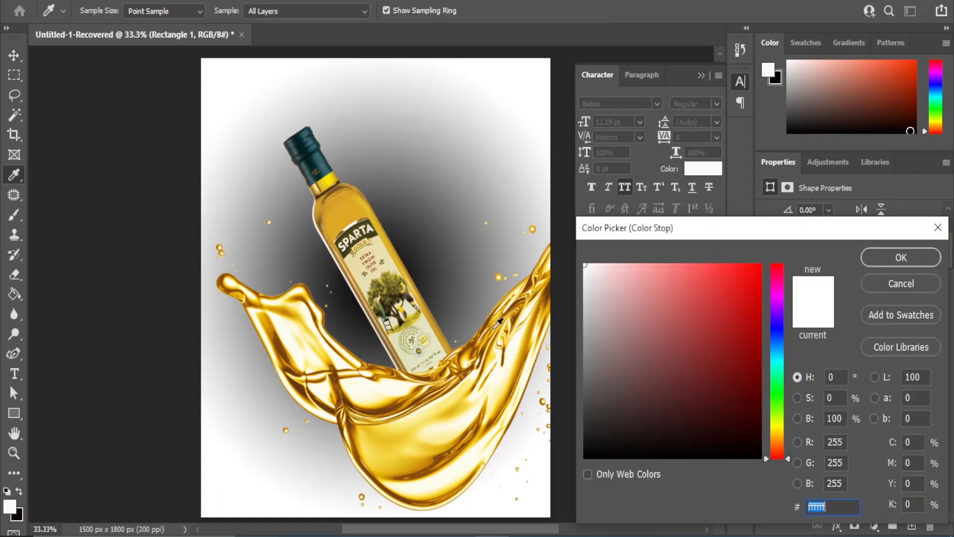
left_click(344, 192)
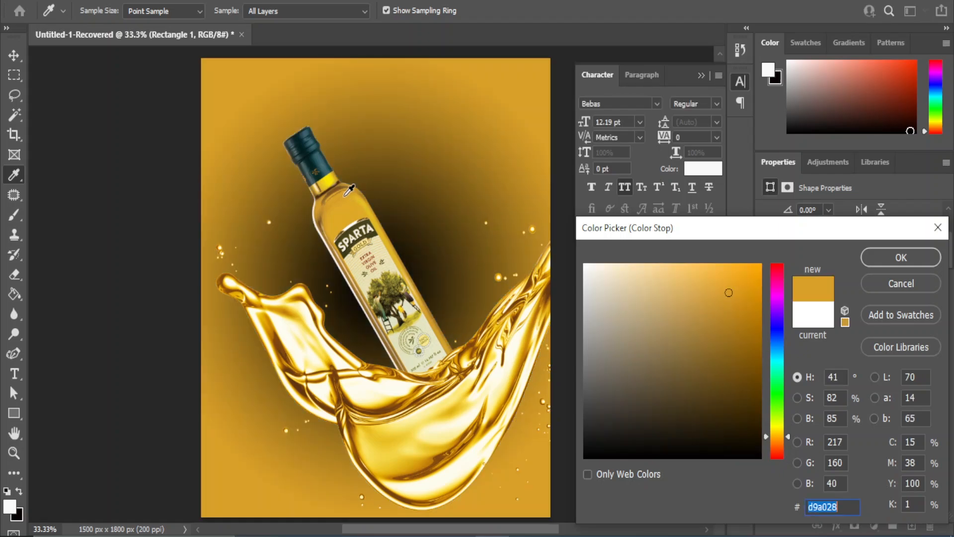
left_click(892, 262)
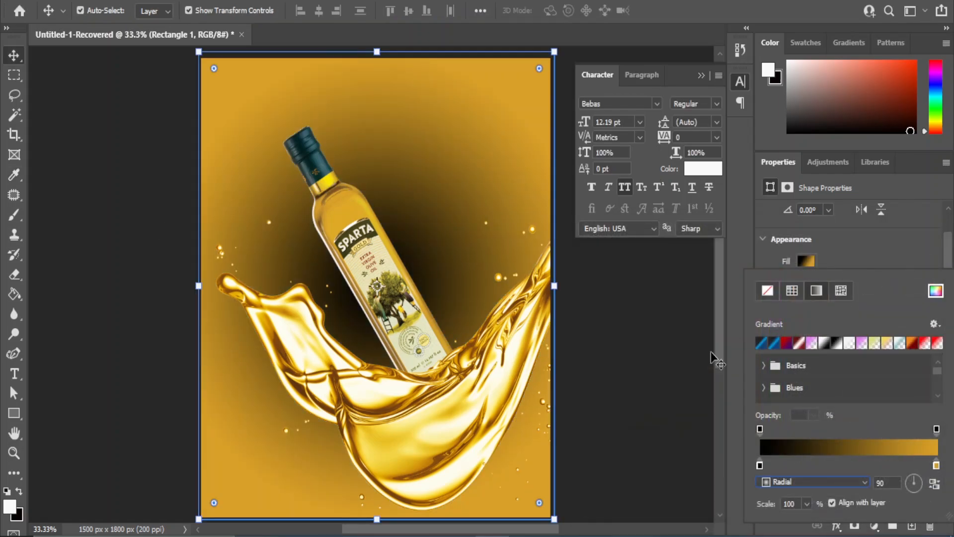
Set the gradient's inner color stop to pale yellow fbf4a6 and shift it toward the middle of the gradient.
double_click(758, 465)
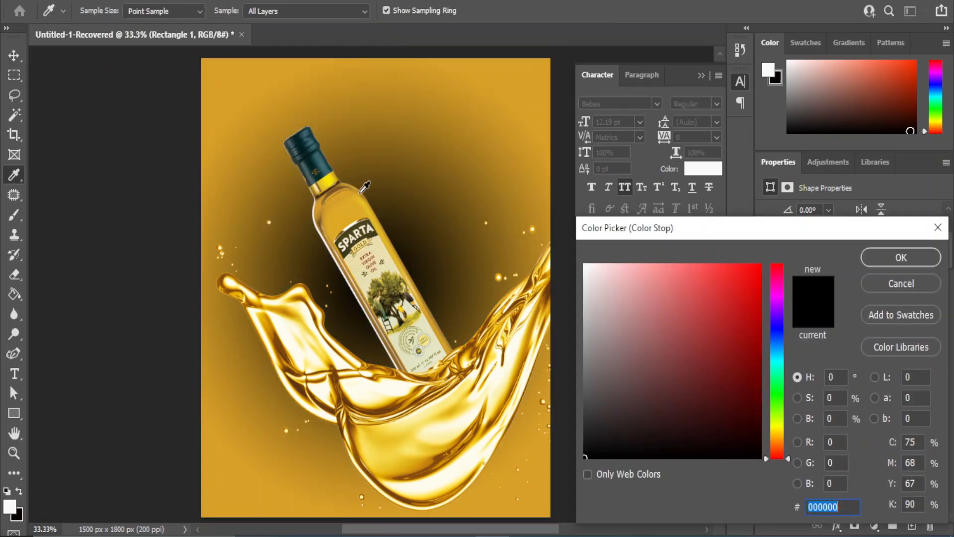
left_click(370, 207)
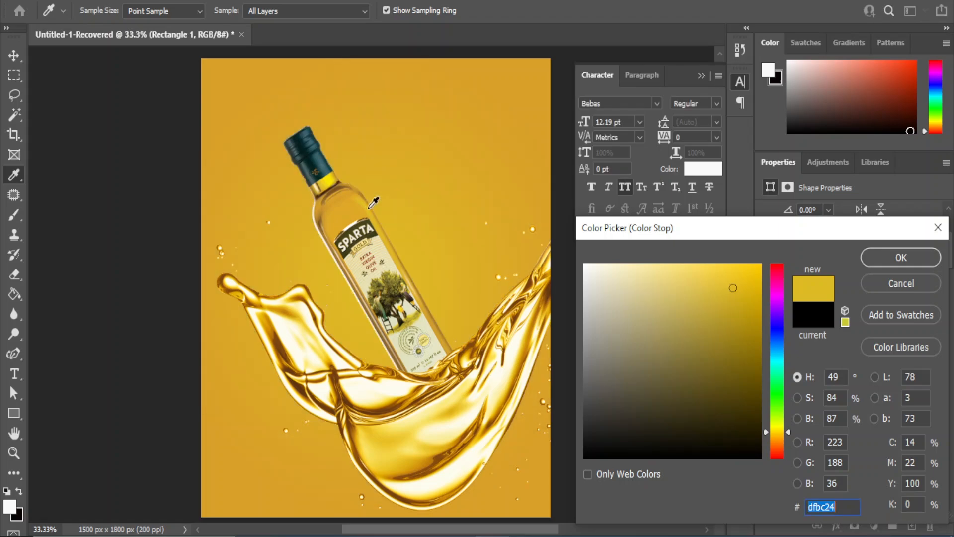
left_click(334, 173)
left_click(734, 271)
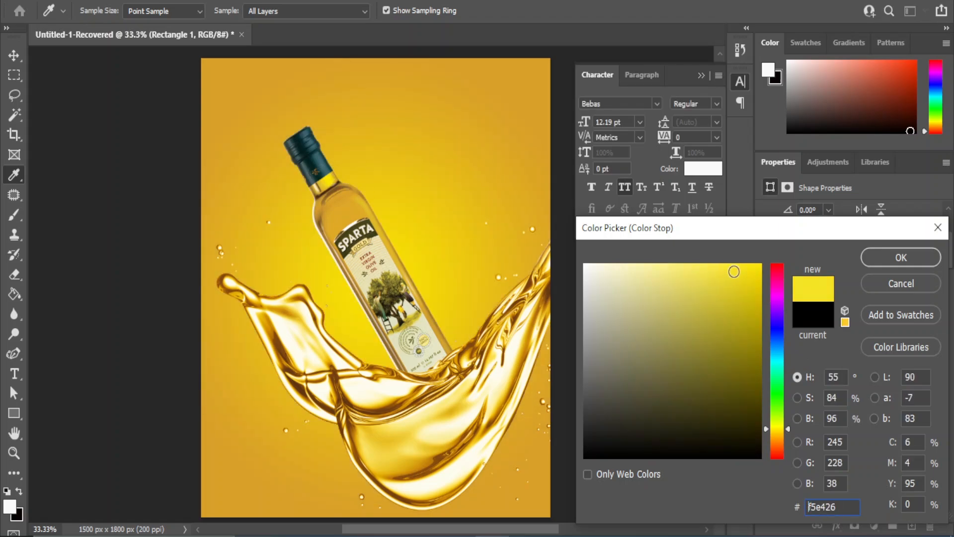
left_click_drag(717, 270, 643, 267)
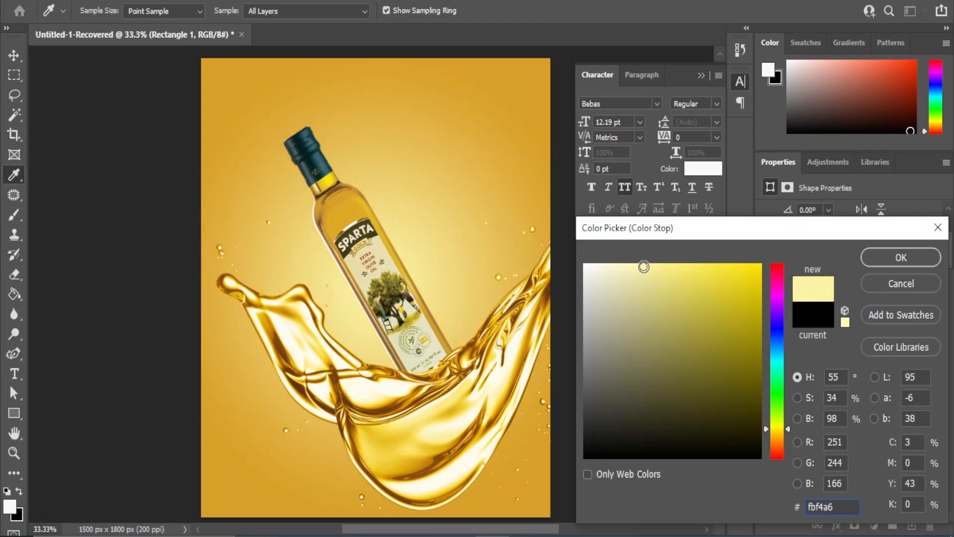
left_click(904, 259)
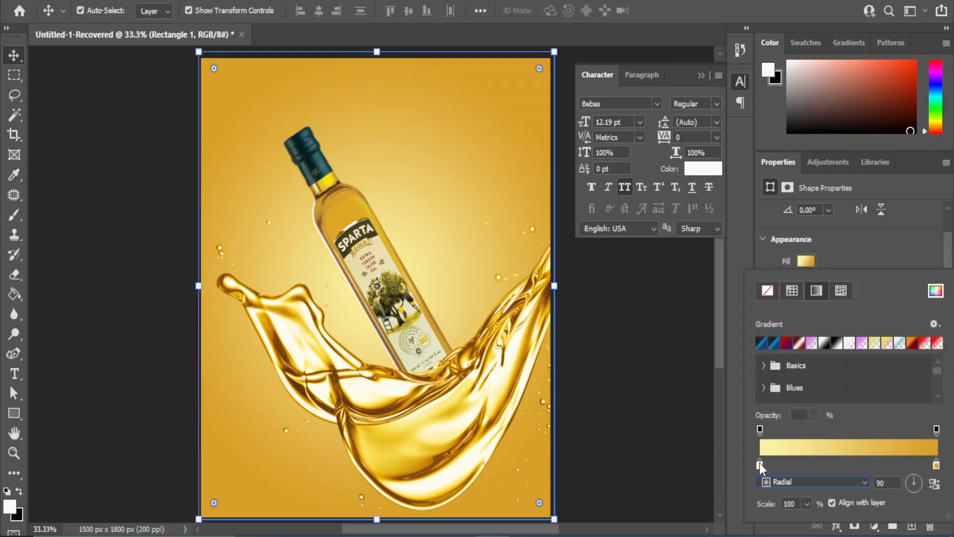
left_click_drag(782, 465, 836, 464)
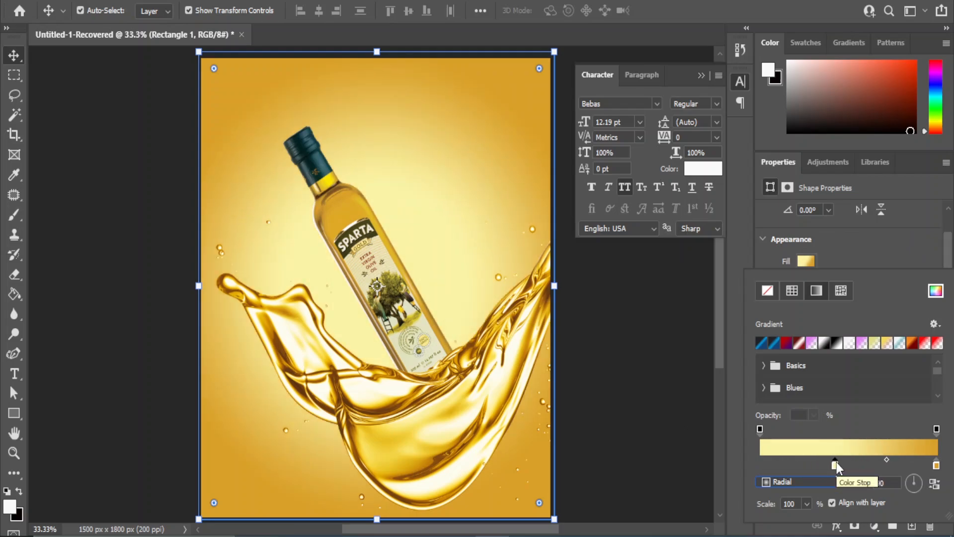
left_click(640, 379)
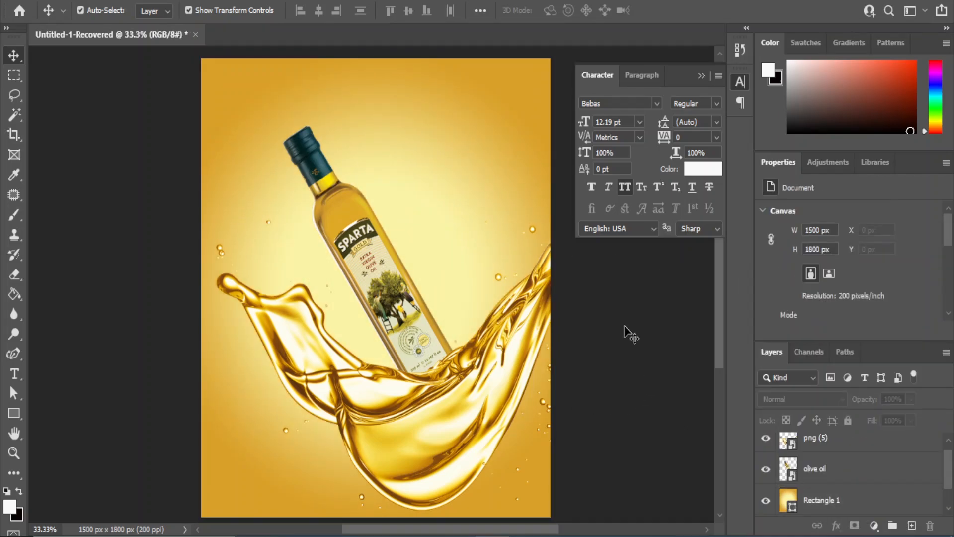
Place the png (4) splash, shrink it to about 439 px wide beside the bottle's neck, and move its layer beneath the bottle layer.
left_click(462, 514)
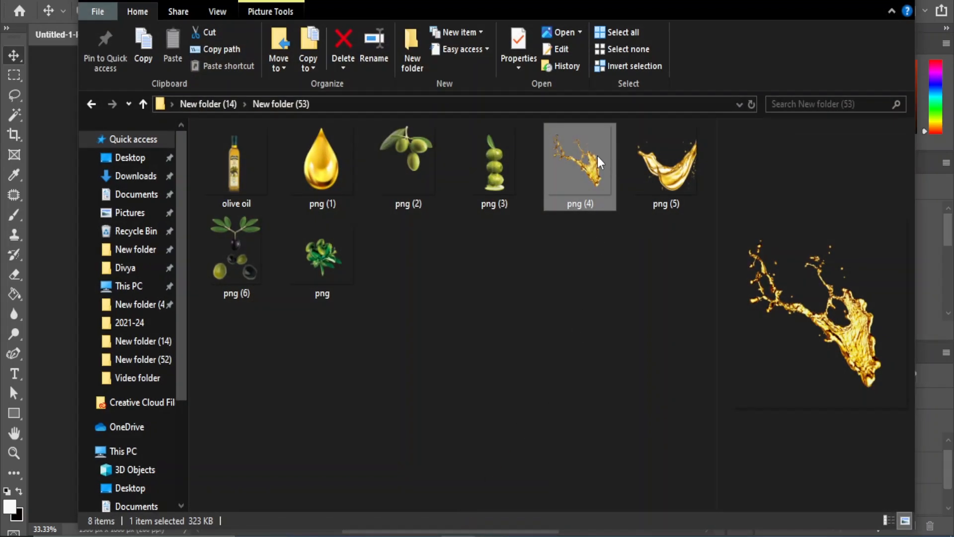
left_click_drag(597, 156, 303, 230)
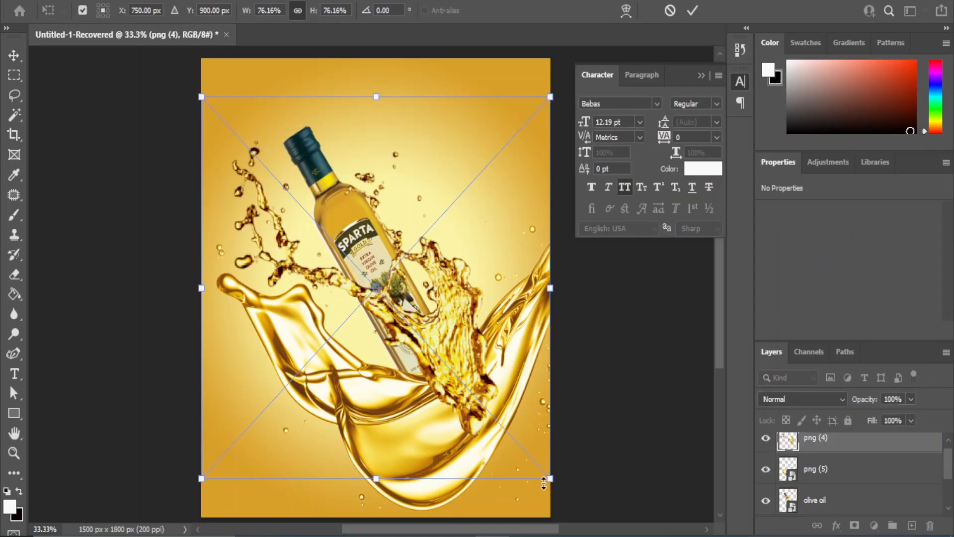
left_click_drag(549, 478, 334, 242)
left_click_drag(831, 442, 825, 511)
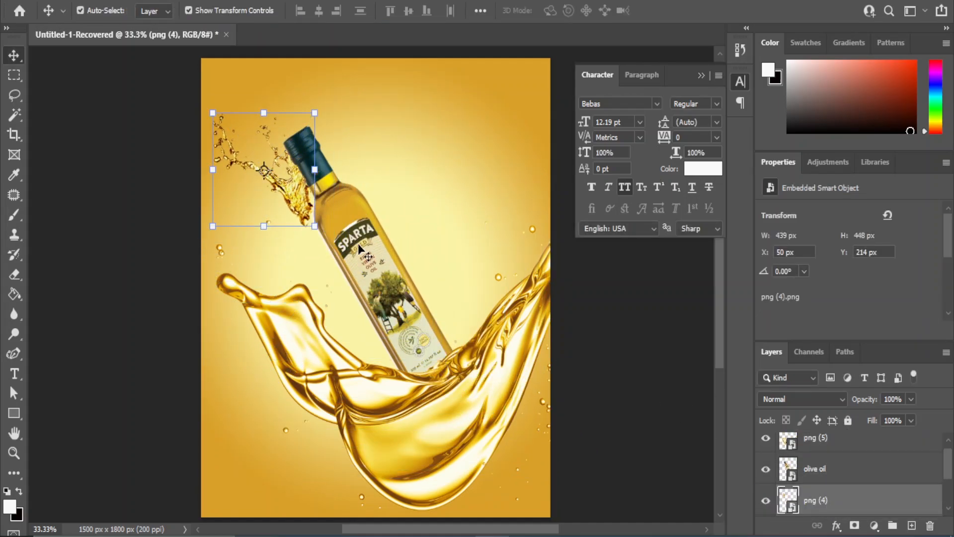
Rotate the png (4) splash about -33°, scale it to about 30.3%, and fit it against the bottle's shoulder.
key("ctrl+t")
left_click_drag(349, 259, 348, 201)
left_click_drag(294, 179, 300, 212)
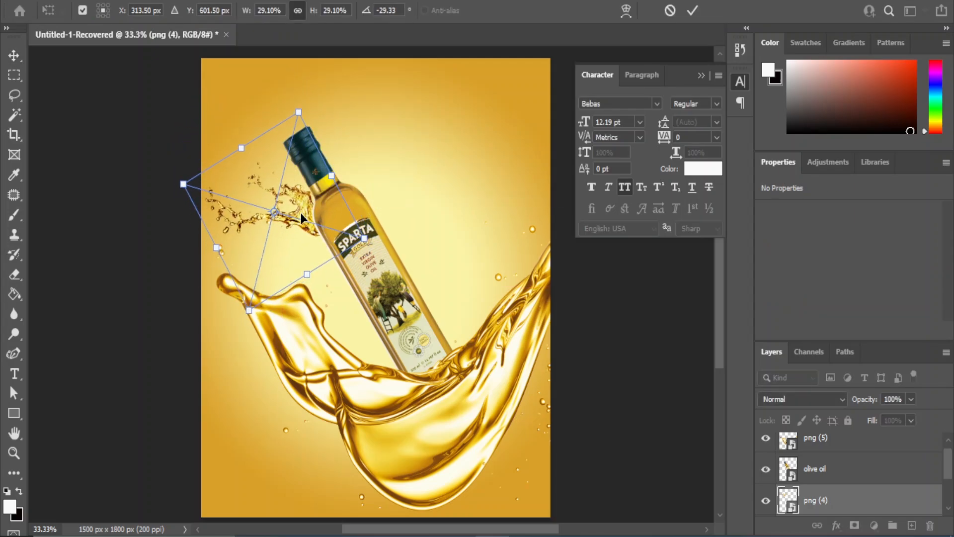
left_click_drag(369, 238, 391, 259)
left_click_drag(299, 201, 303, 201)
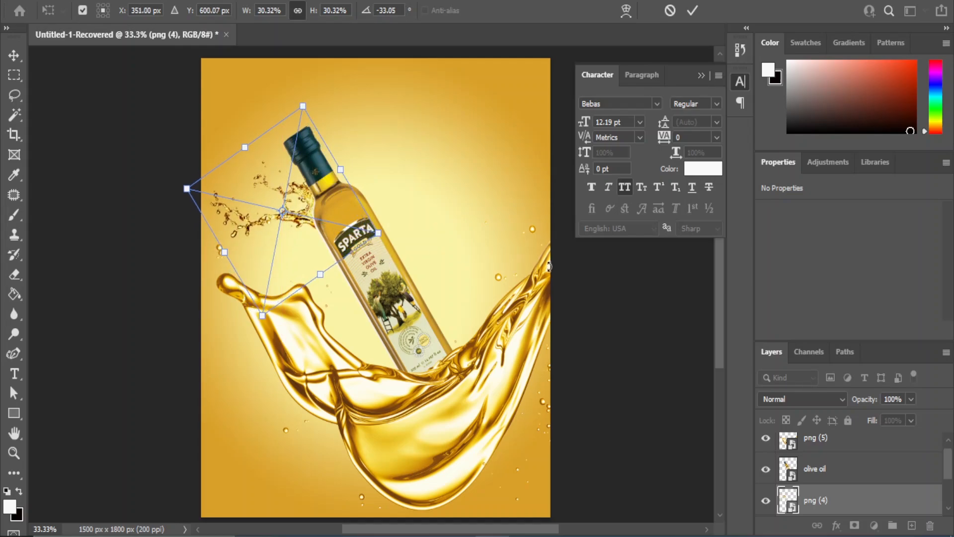
key("Return")
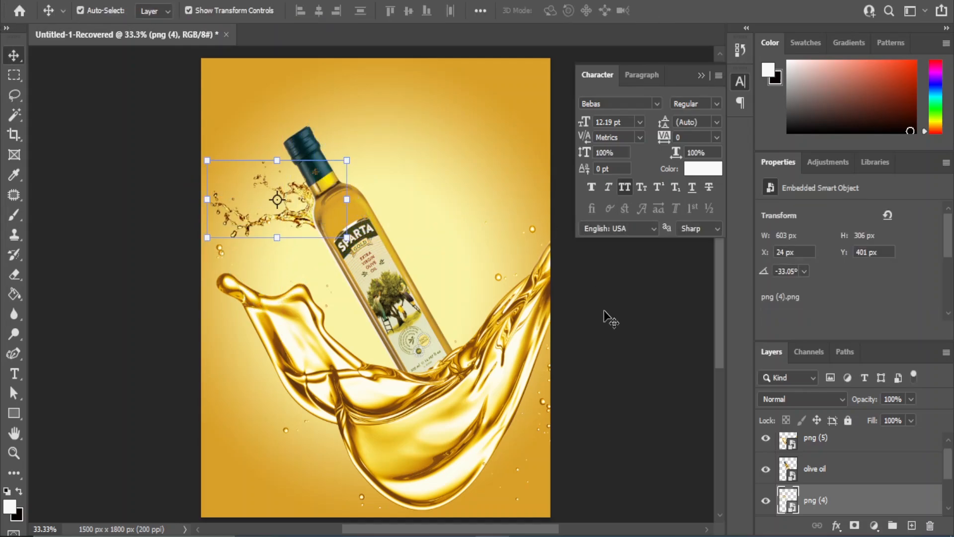
left_click(607, 314)
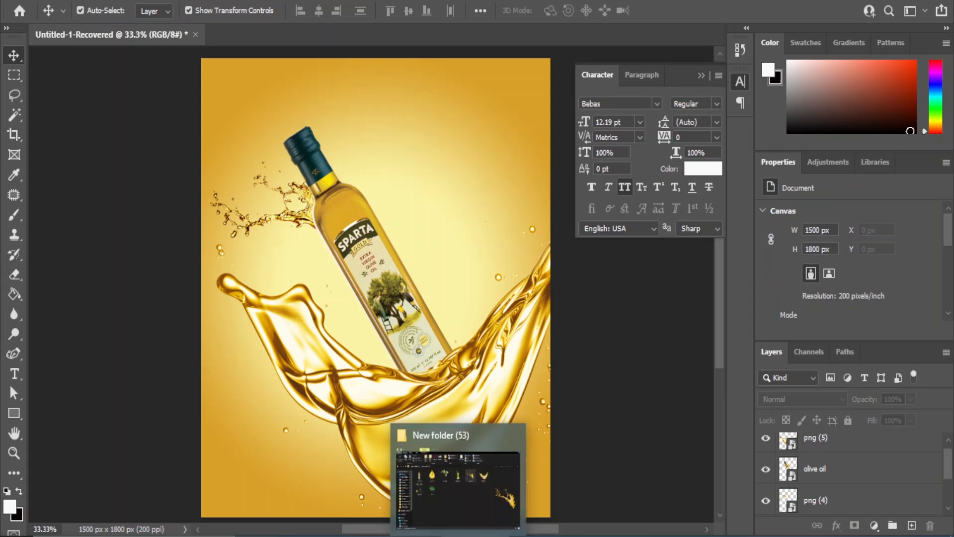
Place the png (3) stacked olives image, scale it to about 39%, and position it beside the bottle above the large splash.
left_click(465, 472)
left_click(477, 351)
left_click(499, 181)
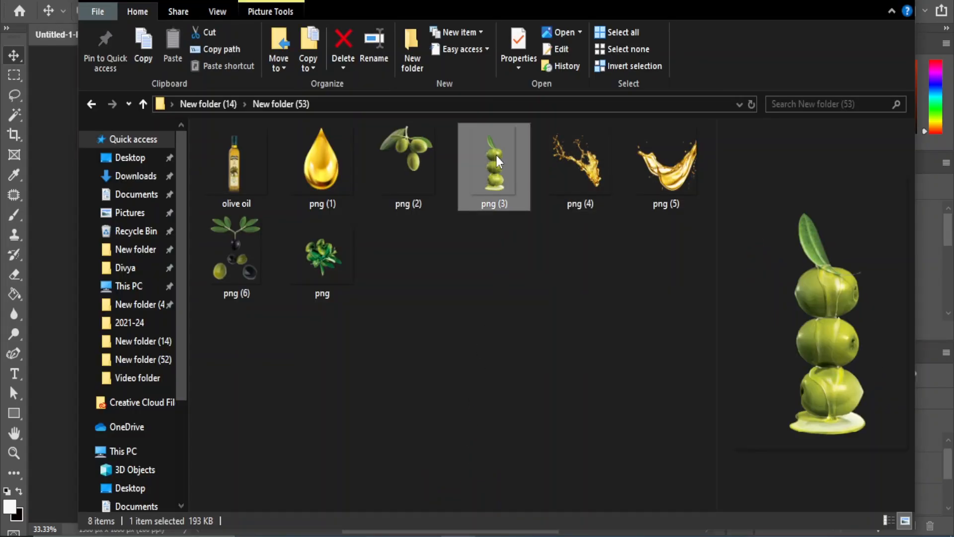
left_click_drag(496, 155, 461, 305)
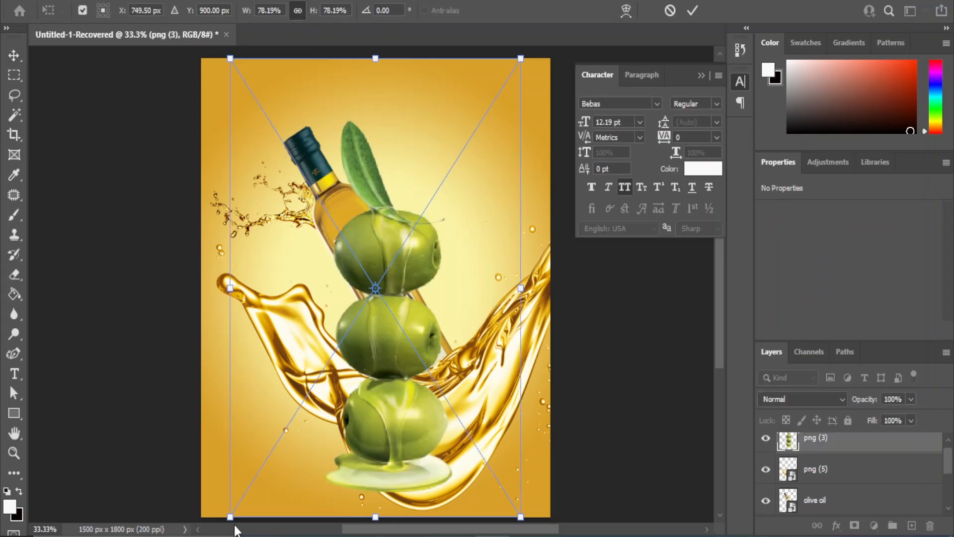
left_click_drag(230, 517, 376, 286)
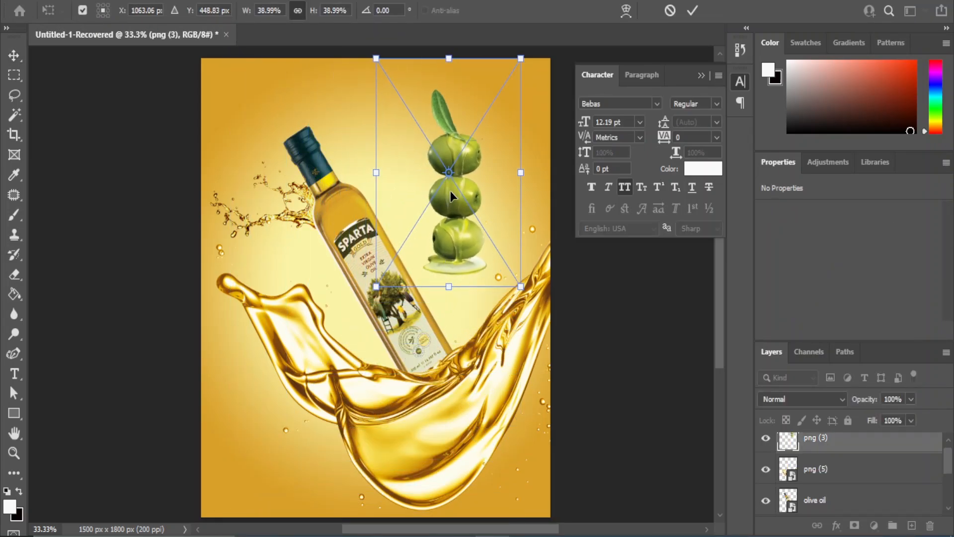
left_click_drag(450, 194, 465, 269)
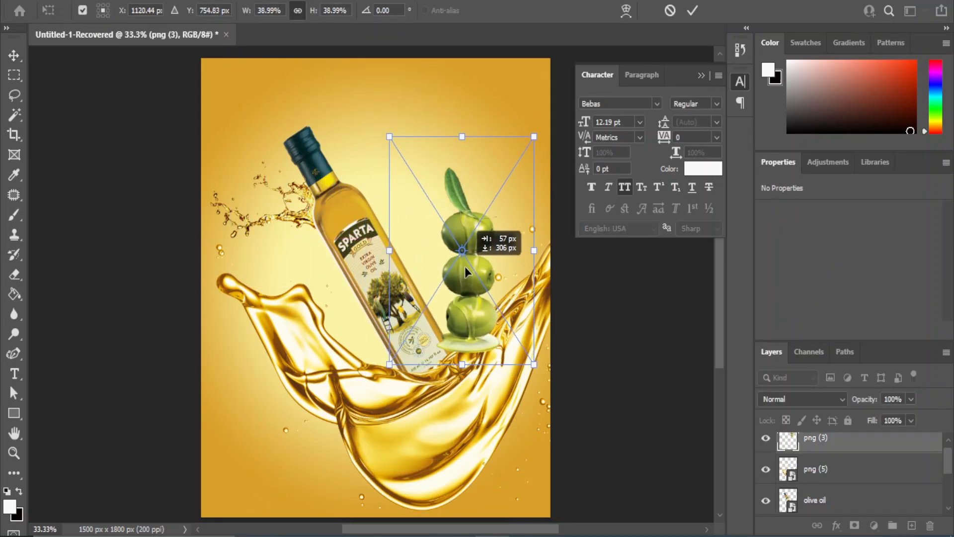
Move the stacked olives layer directly above the background rectangle, behind the splash, and nudge the olives slightly upward.
left_click_drag(850, 444, 818, 455)
key("Up")
key("Up")
key("Up")
key("Up")
key("Up")
key("Up")
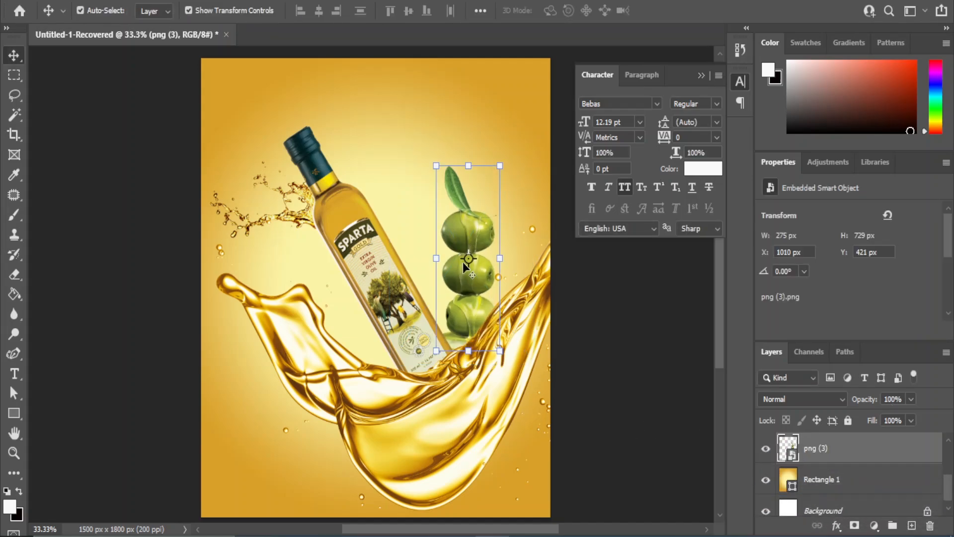
Nudge the stacked olives up and closer to the bottle, to about X 920 px, Y 411 px.
key("shift+Up")
key("shift+Up")
key("shift+Left")
key("shift+Left")
key("shift+Left")
key("shift+Left")
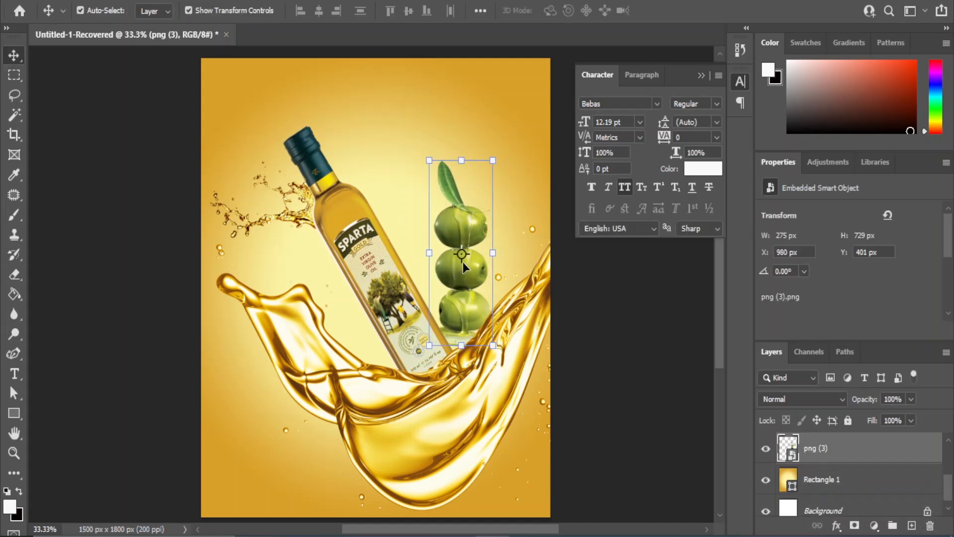
key("shift+Left")
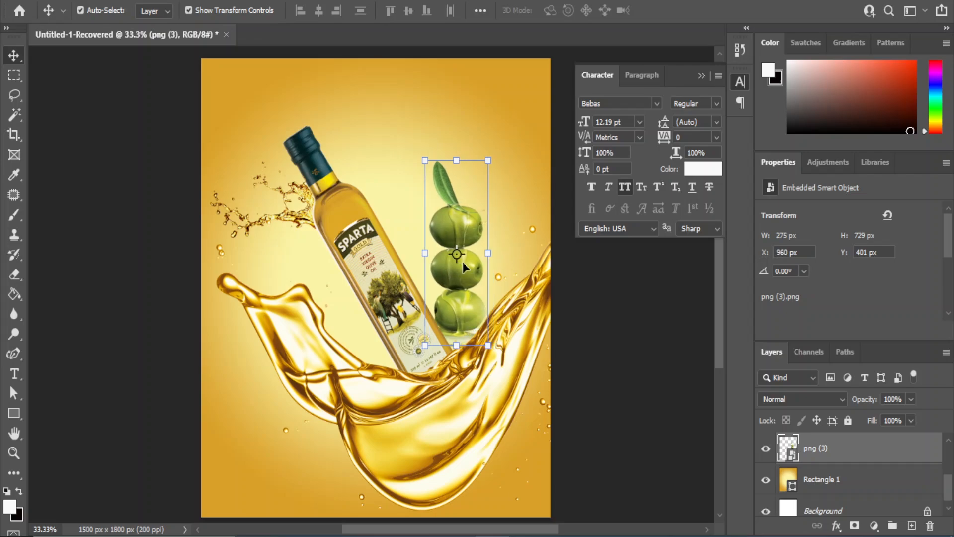
key("shift+Left")
key("shift+Left")
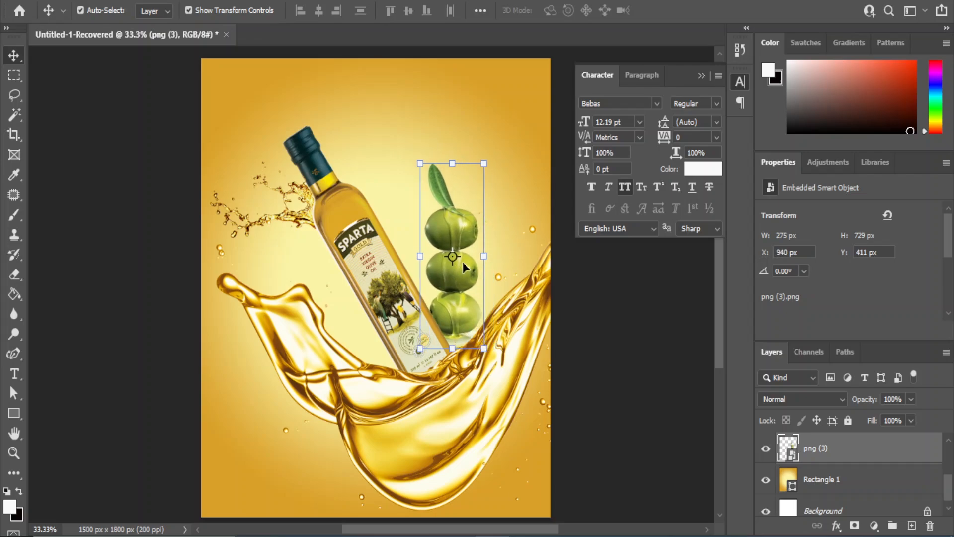
key("shift+Left")
key("shift+Left")
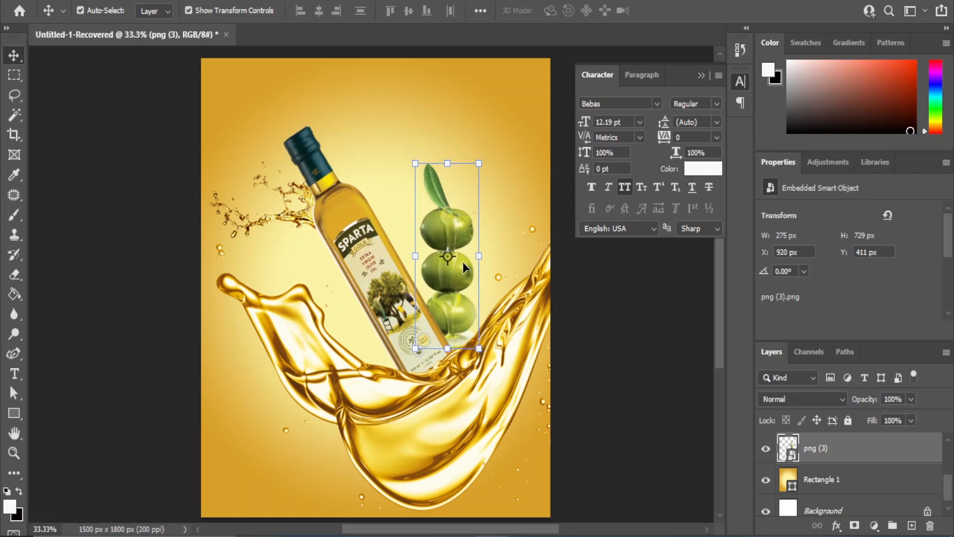
left_click(615, 347)
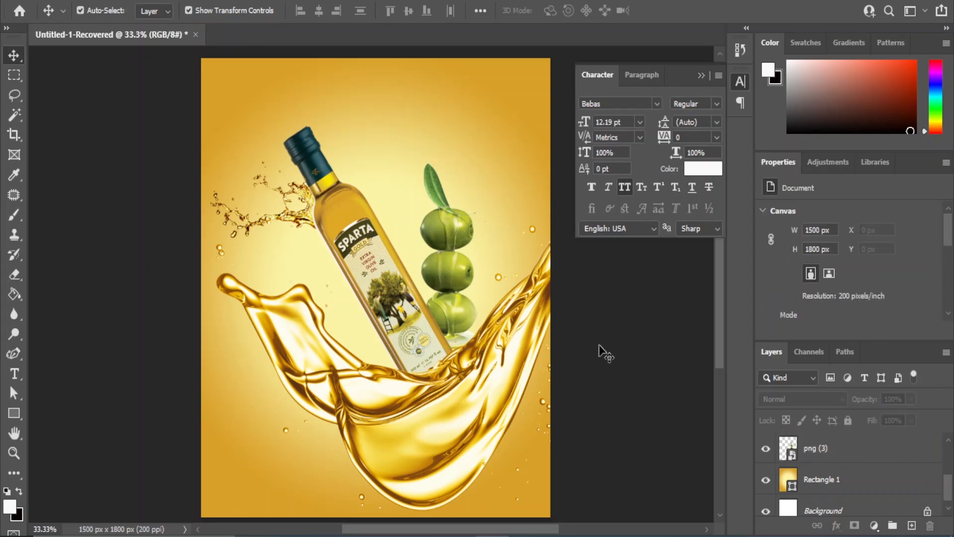
Place the png (1) oil drop, scale it to about 7.23%, and position it above the bottle at the poster's upper edge.
mouse_move(457, 534)
left_click(456, 472)
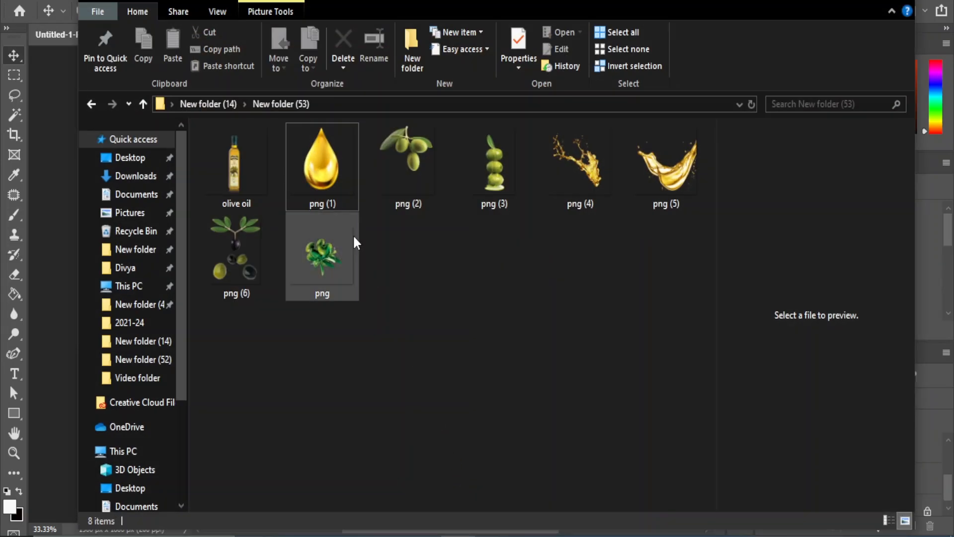
left_click(326, 153)
left_click_drag(326, 154, 375, 141)
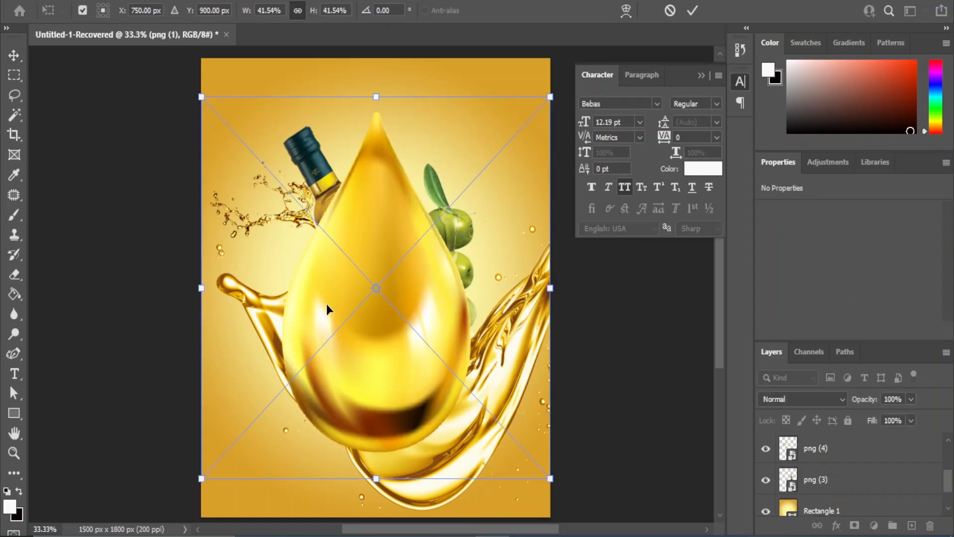
left_click_drag(200, 479, 383, 276)
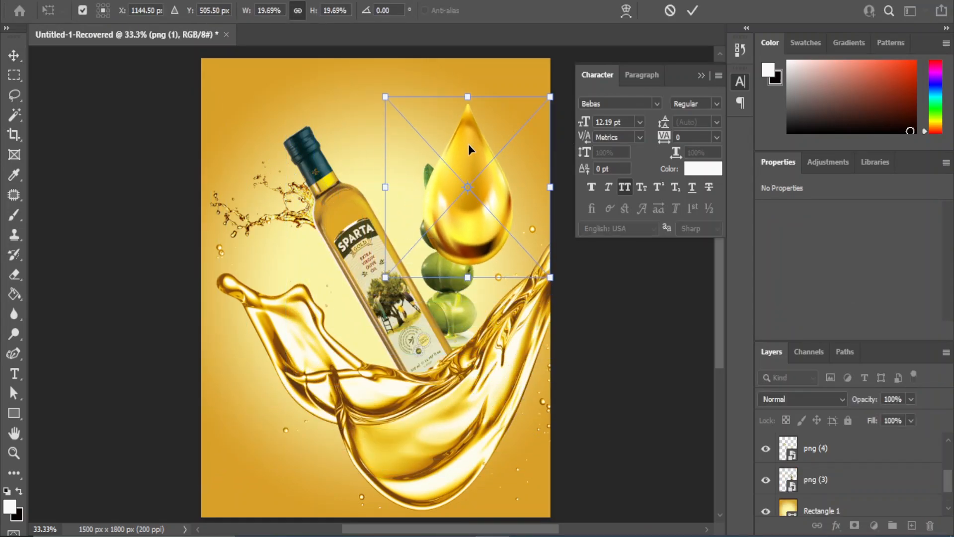
left_click_drag(468, 144, 364, 92)
left_click_drag(282, 227, 335, 167)
left_click_drag(448, 168, 396, 111)
left_click_drag(372, 72, 365, 74)
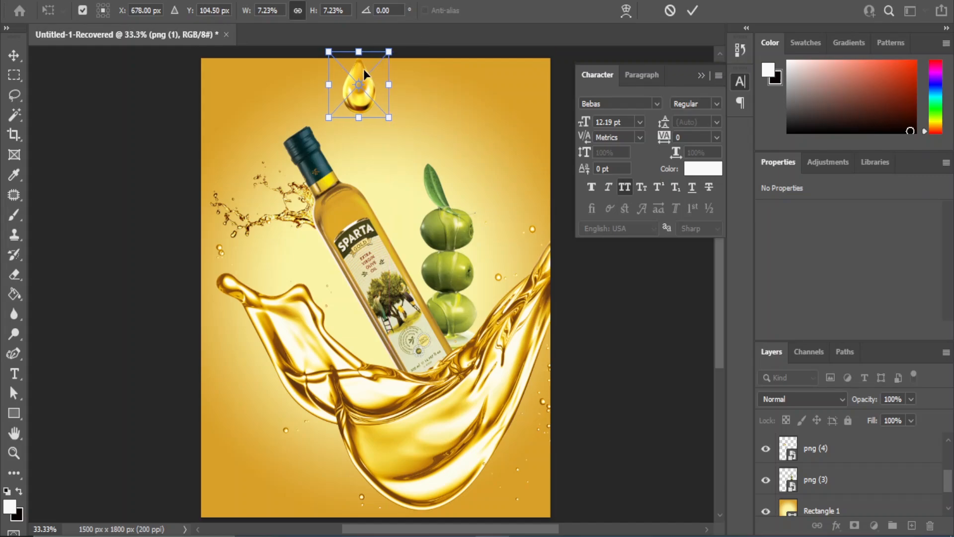
key("shift+Left")
key("shift+Left")
key("shift+Left")
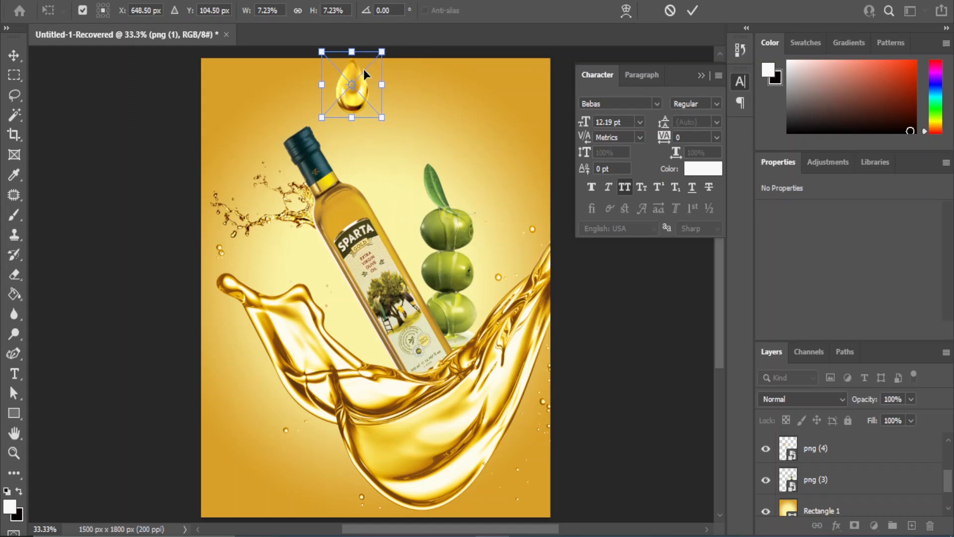
left_click(15, 55)
Apply a Gaussian Blur with a 2.2 px radius to the oil drop.
left_click(192, 1)
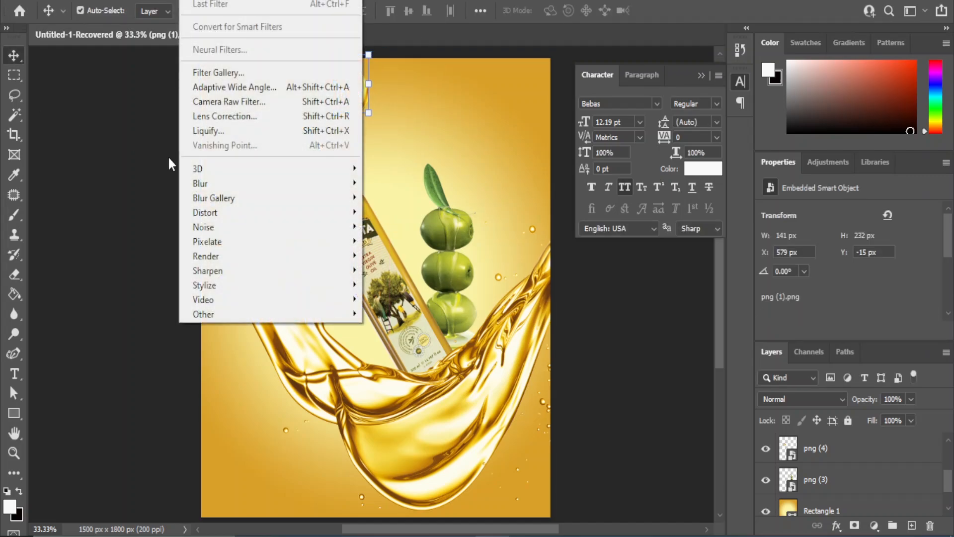
mouse_move(210, 182)
left_click(397, 241)
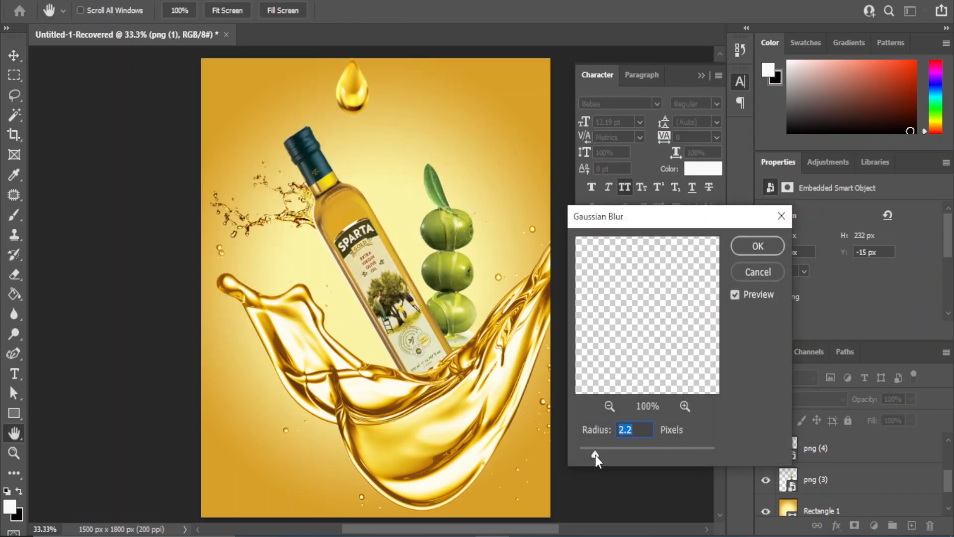
left_click(763, 248)
Duplicate the blurred oil drop layer and move the copy straight down below the original, to about Y 195 px.
scroll(844, 469, "up", 3)
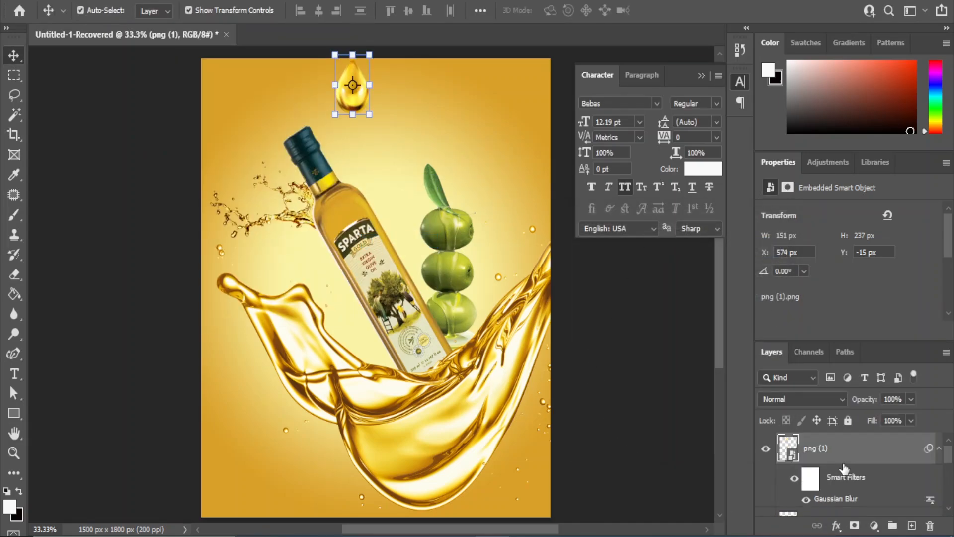
left_click_drag(848, 452, 904, 489)
left_click_drag(913, 530, 912, 527)
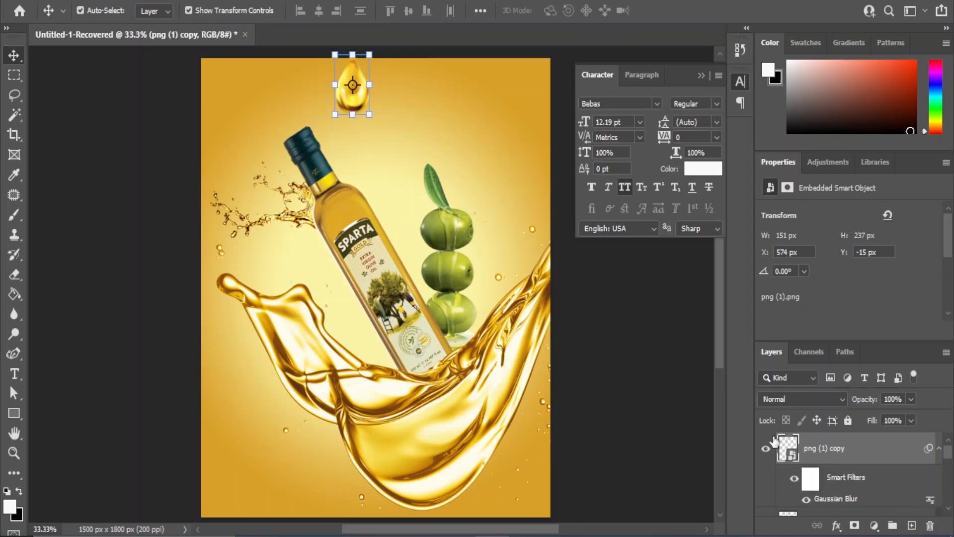
key("shift+Down")
key("shift+Down")
key("shift+Down")
key("shift+Down")
key("shift+Down")
key("shift+Down")
key("shift+Down")
key("shift+Down")
key("shift+Down")
key("shift+Down")
key("shift+Down")
key("shift+Down")
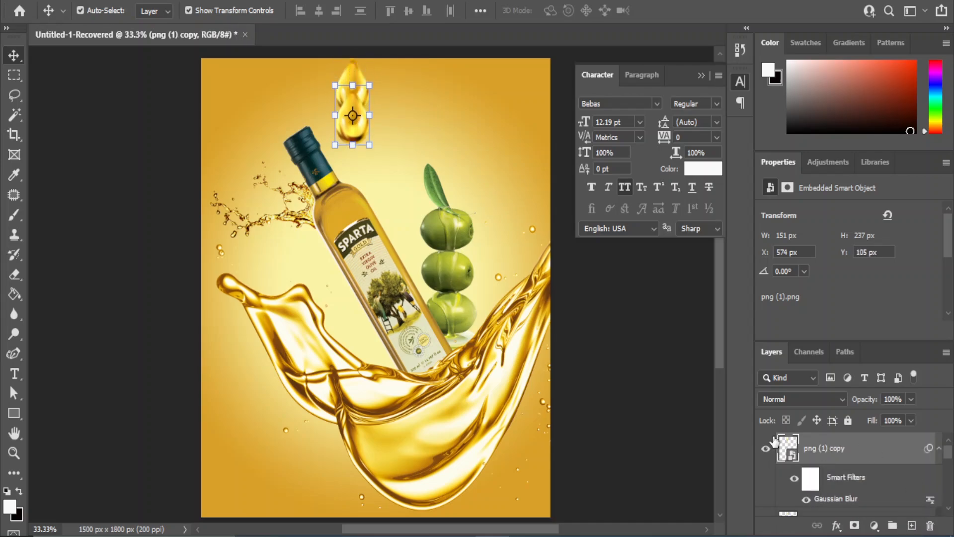
key("shift+Down")
key("shift+Down")
key("shift+Down")
key("shift+Down")
key("shift+Down")
key("shift+Down")
key("shift+Down")
key("shift+Down")
key("shift+Down")
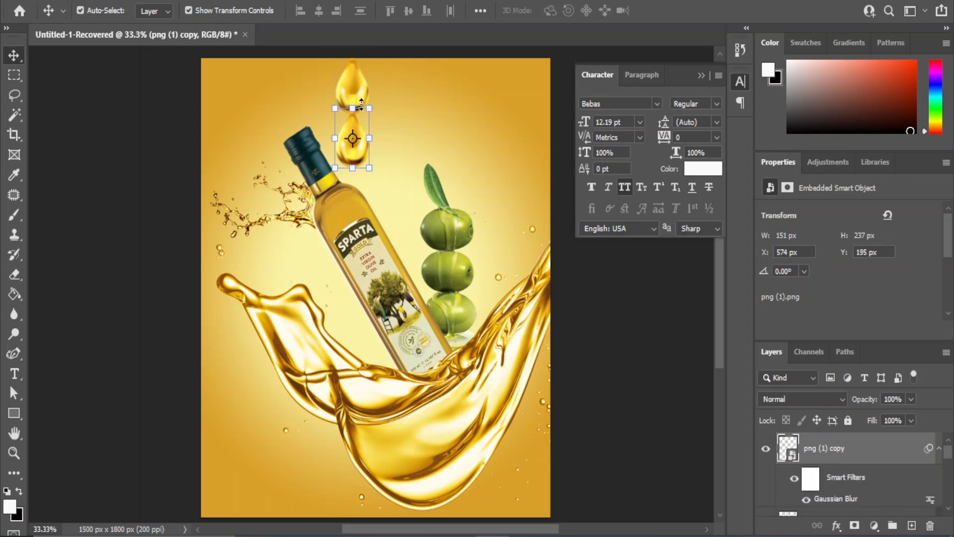
Scale the duplicated drop to about 4.15% and centre it beneath the larger drop, beside the bottle cap.
left_click(372, 103)
left_click(486, 212)
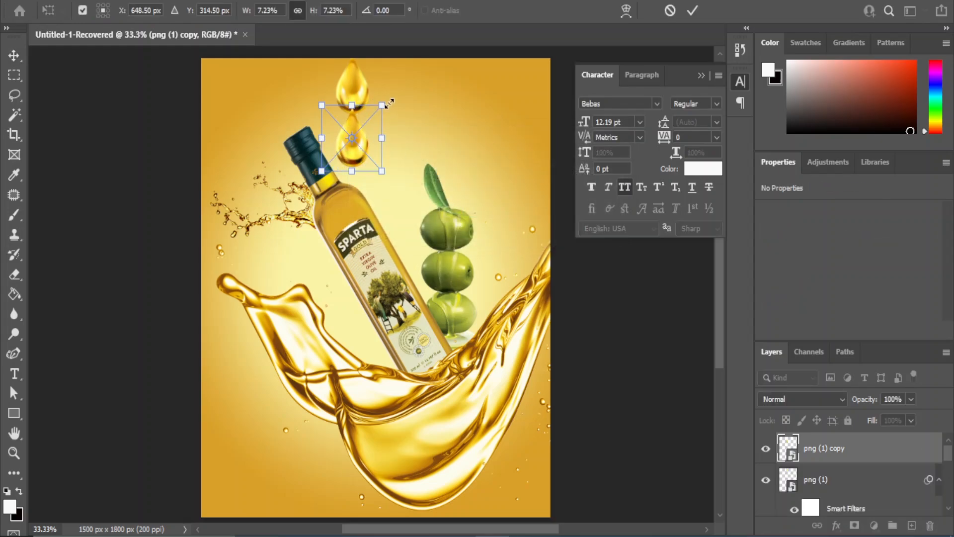
left_click_drag(383, 102, 370, 119)
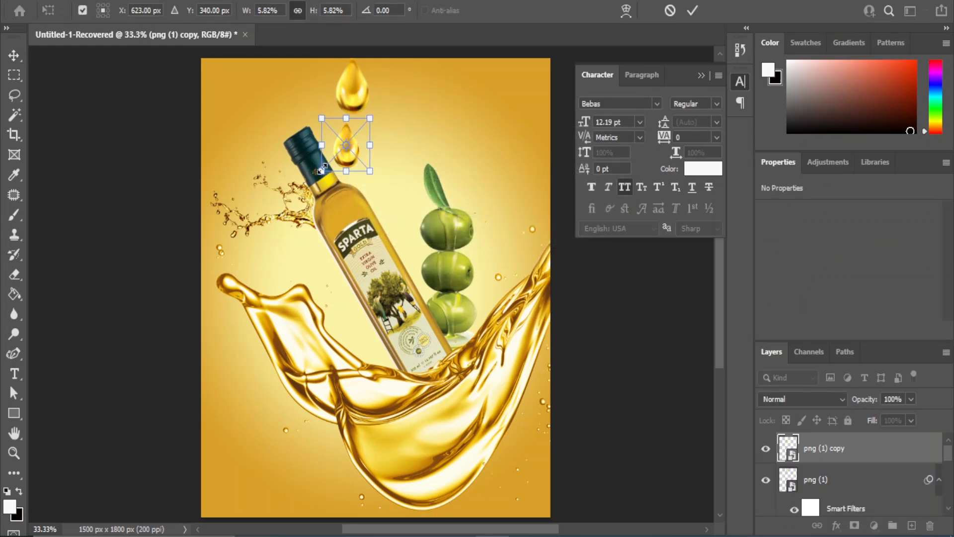
left_click_drag(321, 171, 335, 156)
key("shift+Down")
key("shift+Down")
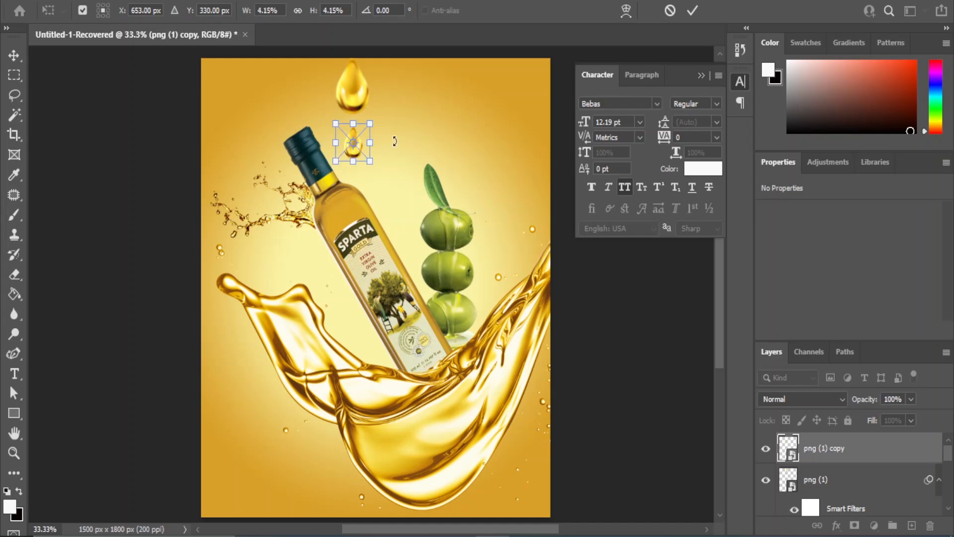
left_click(14, 56)
left_click(605, 323)
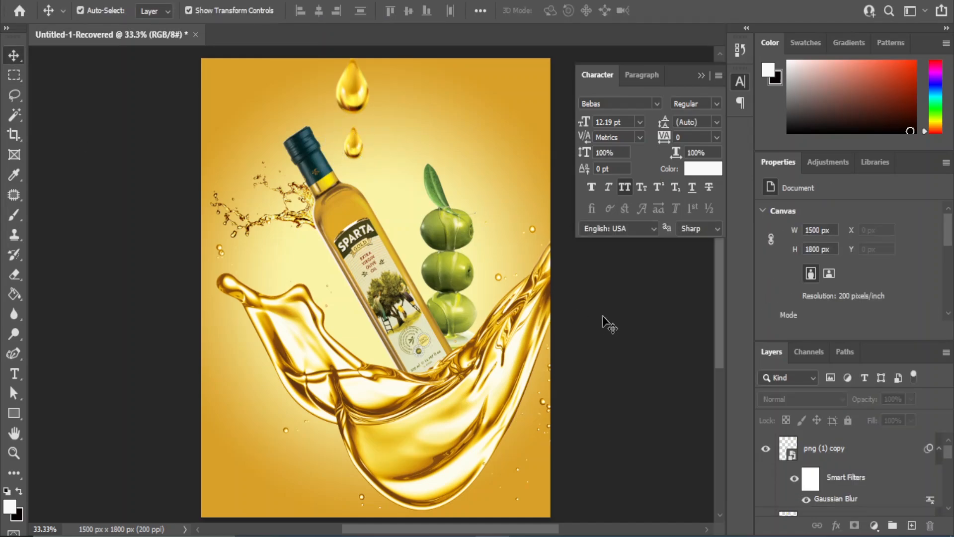
Duplicate the smaller oil drop and scale the new copy to about 2.58%.
left_click(357, 149)
key("ctrl+j")
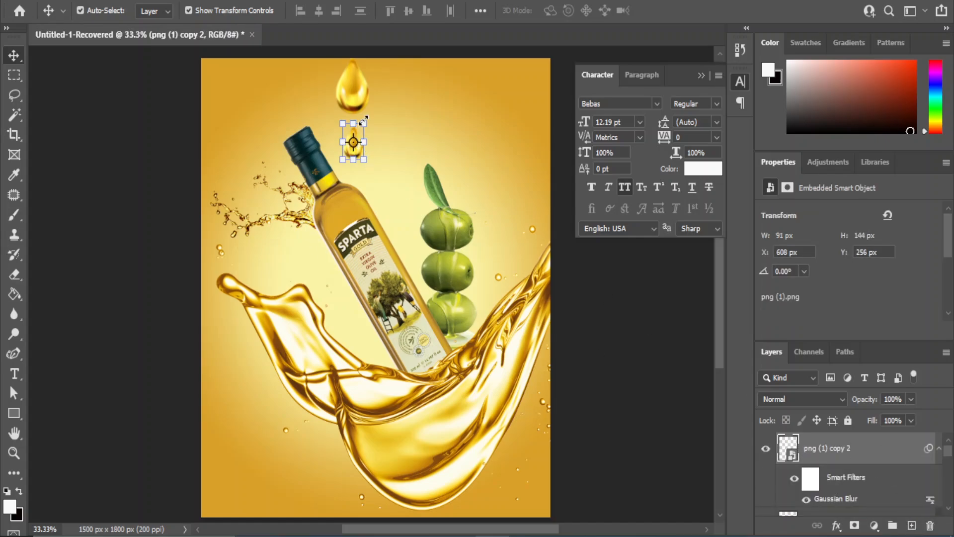
left_click(366, 124)
left_click(485, 212)
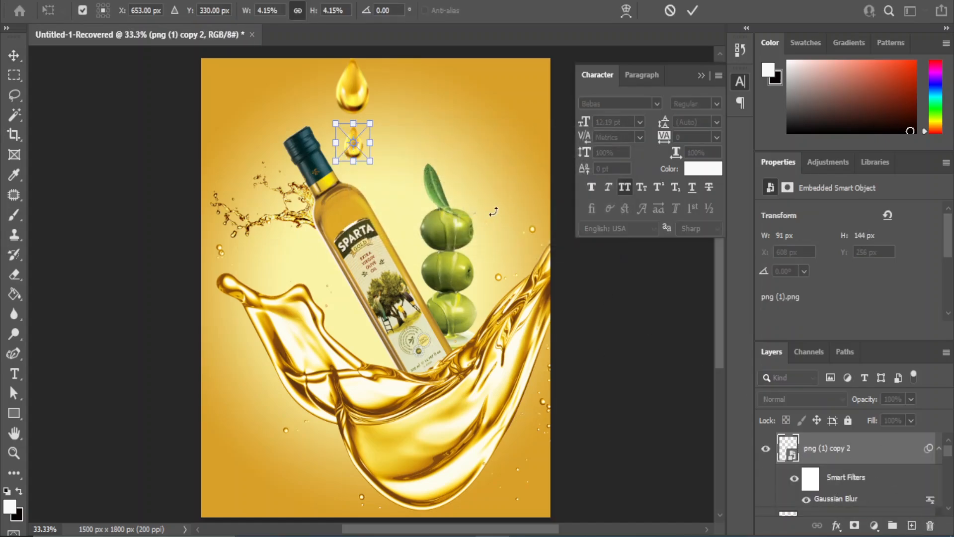
key("Return")
left_click(364, 121)
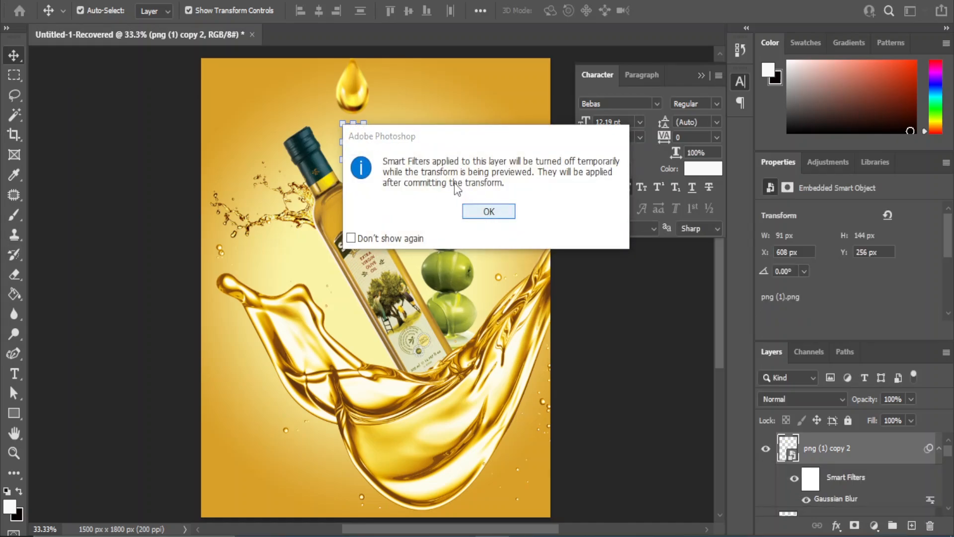
left_click(487, 211)
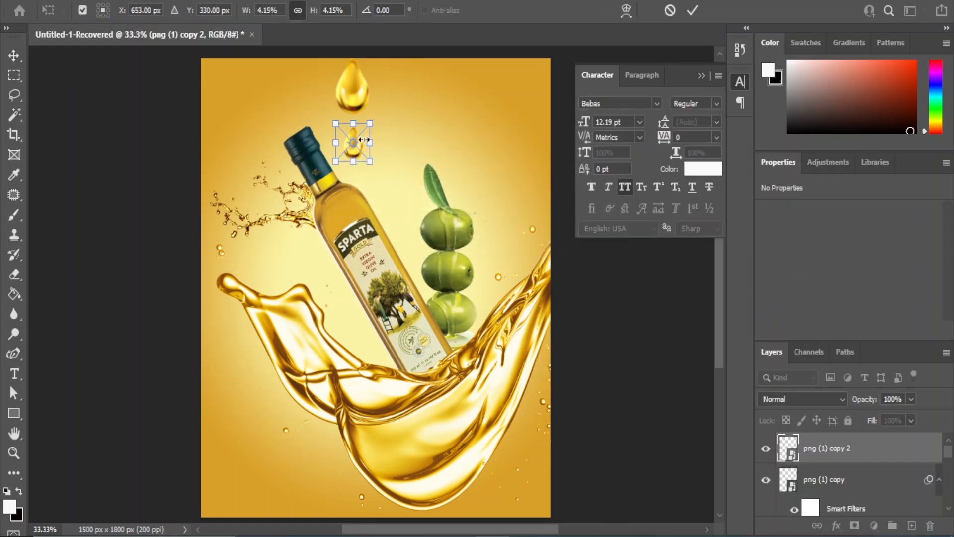
left_click_drag(372, 124, 358, 140)
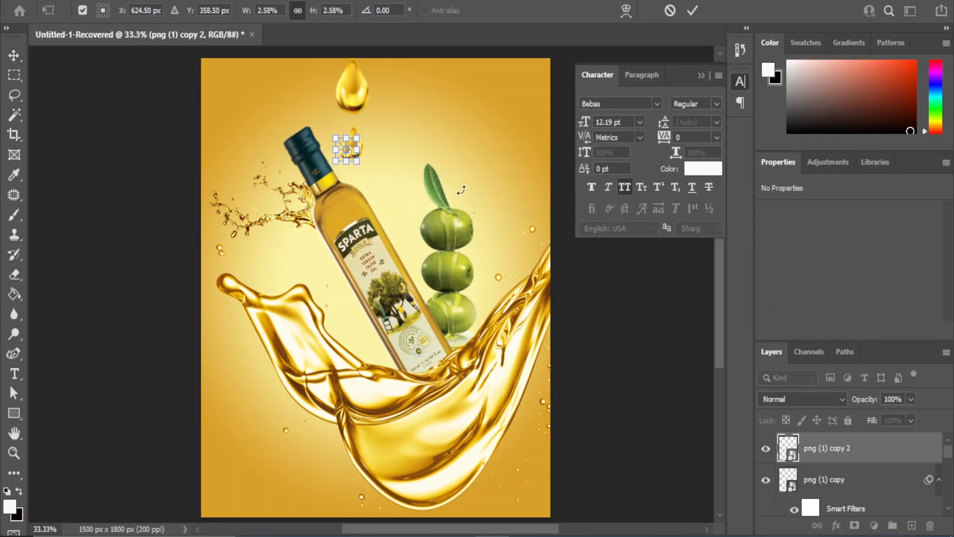
Move the smallest drop beneath the second one, centred at about X 644.5 px, Y 451.5 px, beside the bottle's neck.
key("shift+Down")
key("shift+Down")
key("shift+Down")
key("shift+Down")
key("shift+Down")
key("shift+Down")
key("shift+Right")
key("shift+Right")
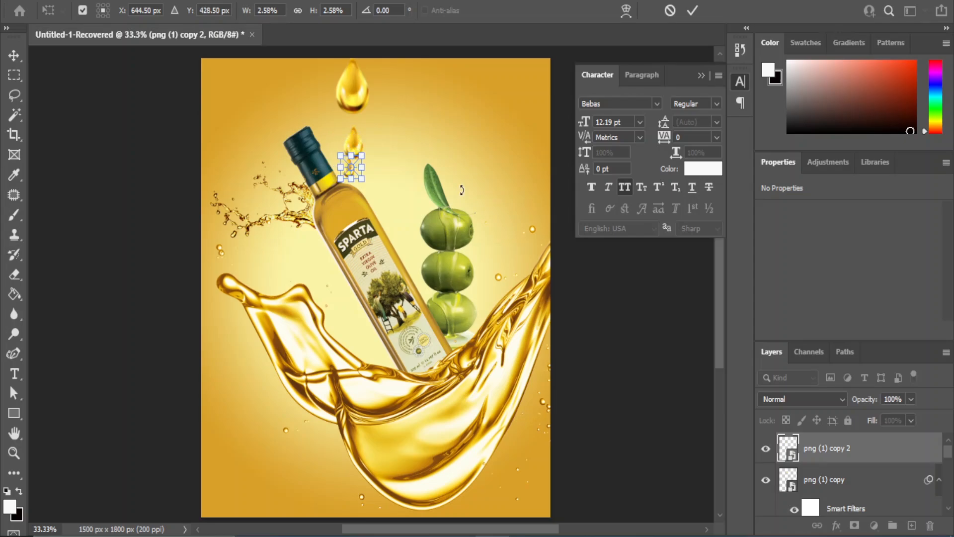
key("shift+Down")
key("shift+Down")
key("Down")
key("Down")
key("Down")
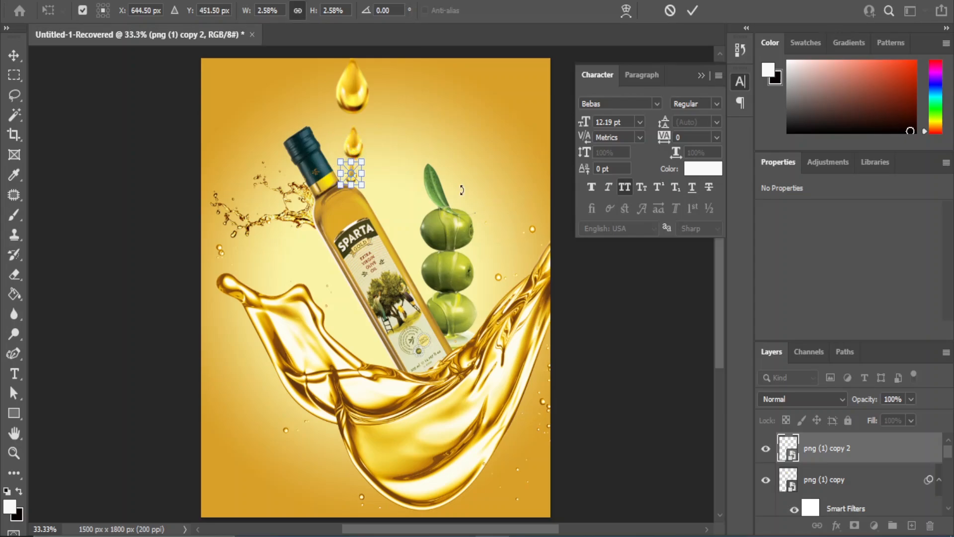
left_click(13, 56)
left_click(640, 347)
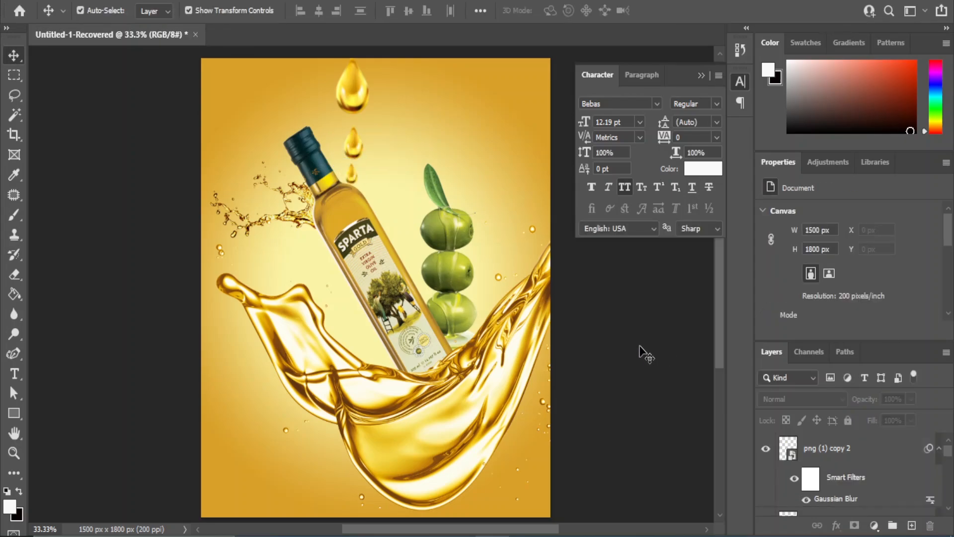
Apply a slight Gaussian Blur to the large png (5) oil splash.
left_click(482, 393)
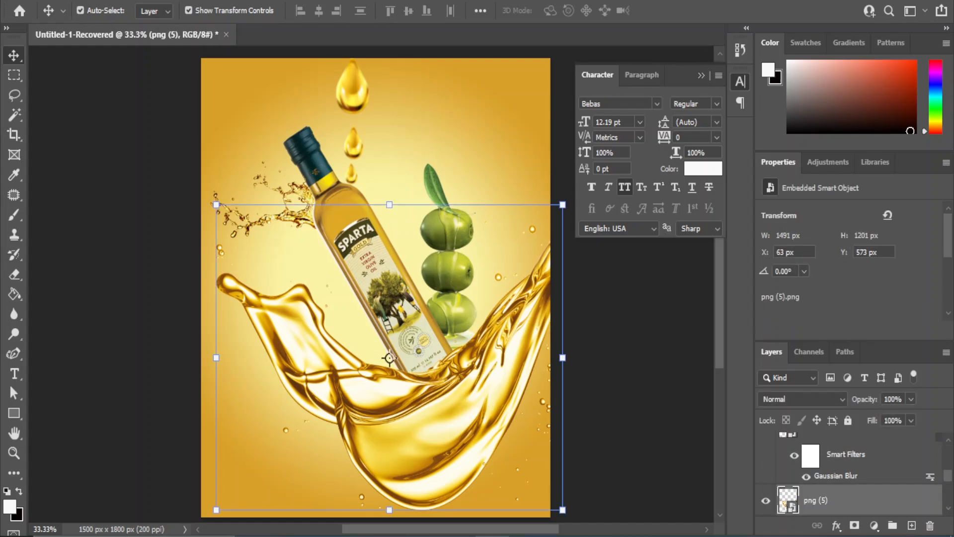
key("alt+t")
mouse_move(348, 181)
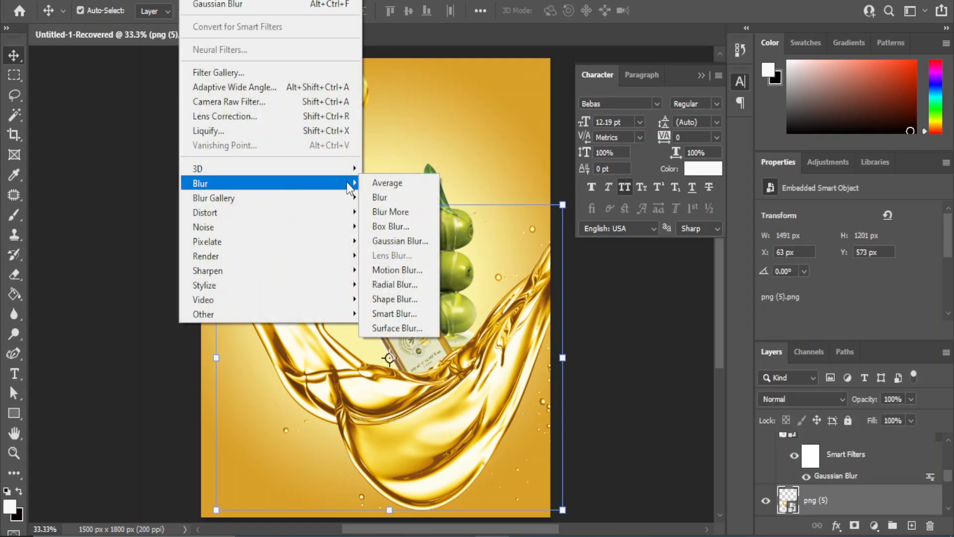
left_click(404, 243)
left_click_drag(594, 453, 592, 451)
left_click(758, 248)
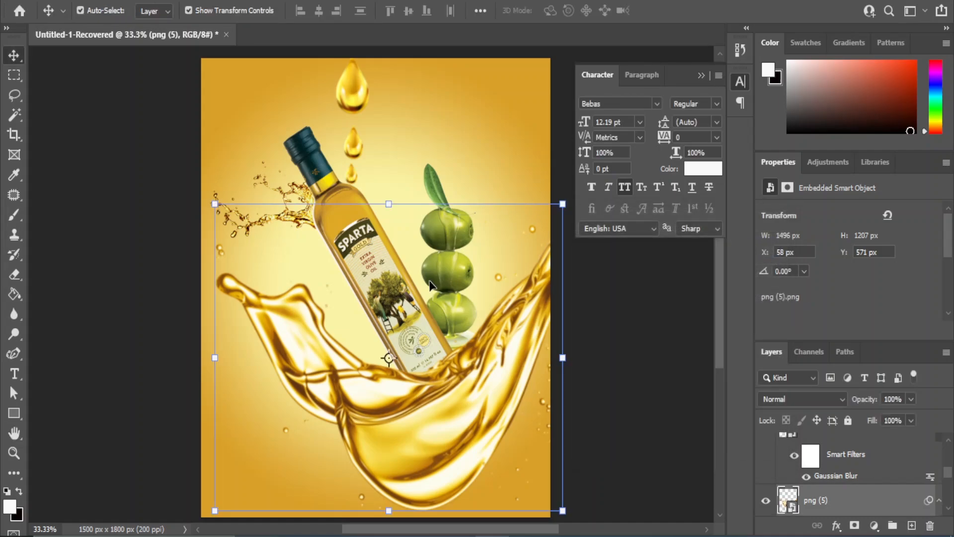
left_click(616, 380)
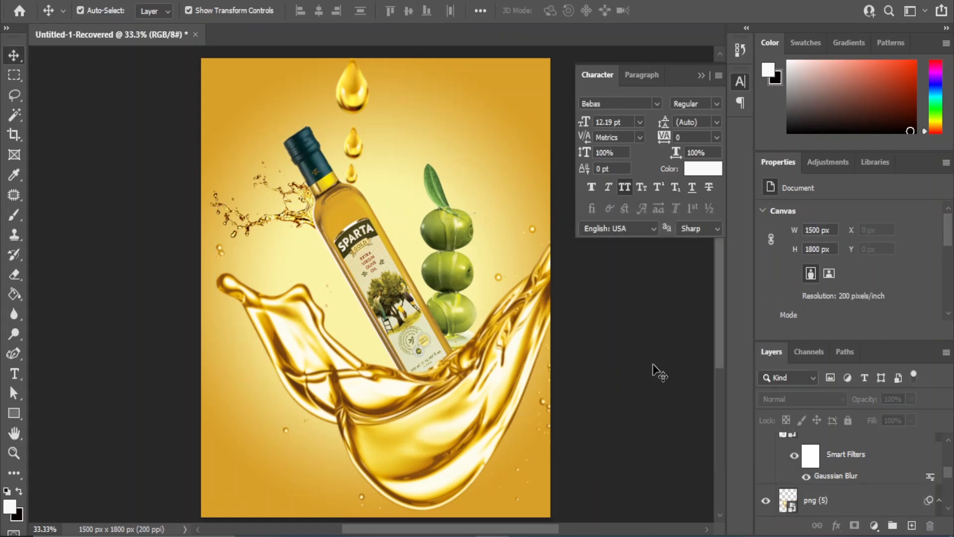
Place the png (2) olive branch in the poster's upper-right corner, scaled to about 10.43% and rotated about 44.44°.
left_click(460, 491)
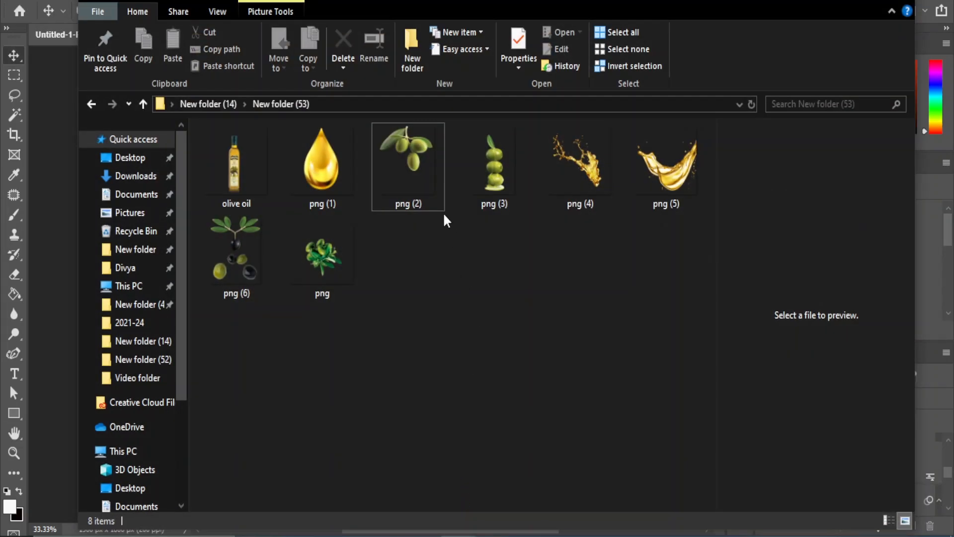
left_click_drag(439, 206, 519, 141)
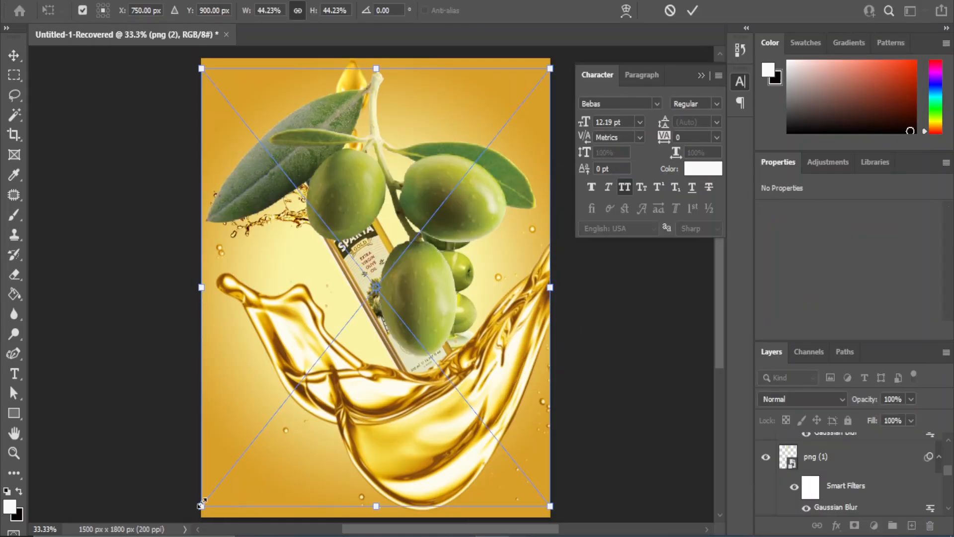
left_click_drag(200, 506, 475, 161)
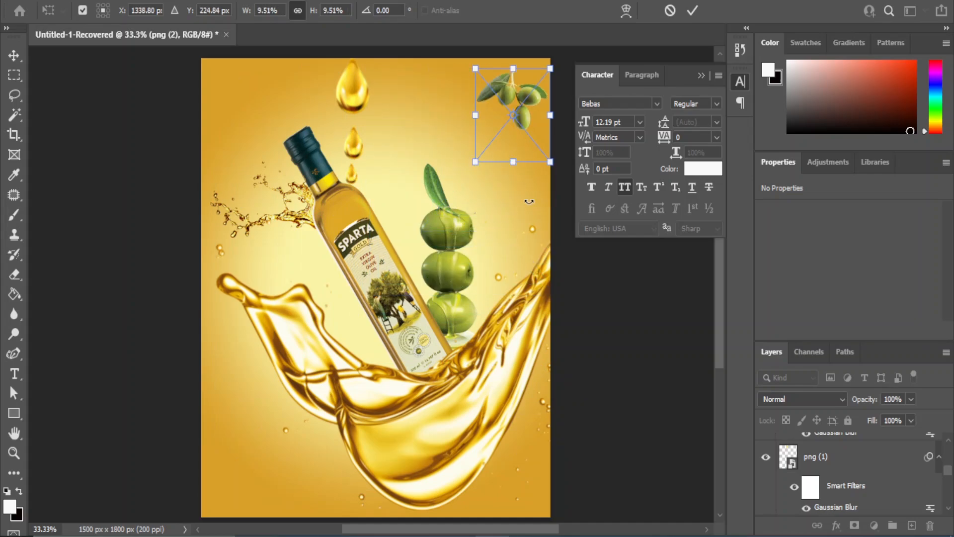
left_click_drag(529, 193, 516, 128)
left_click_drag(535, 94, 541, 77)
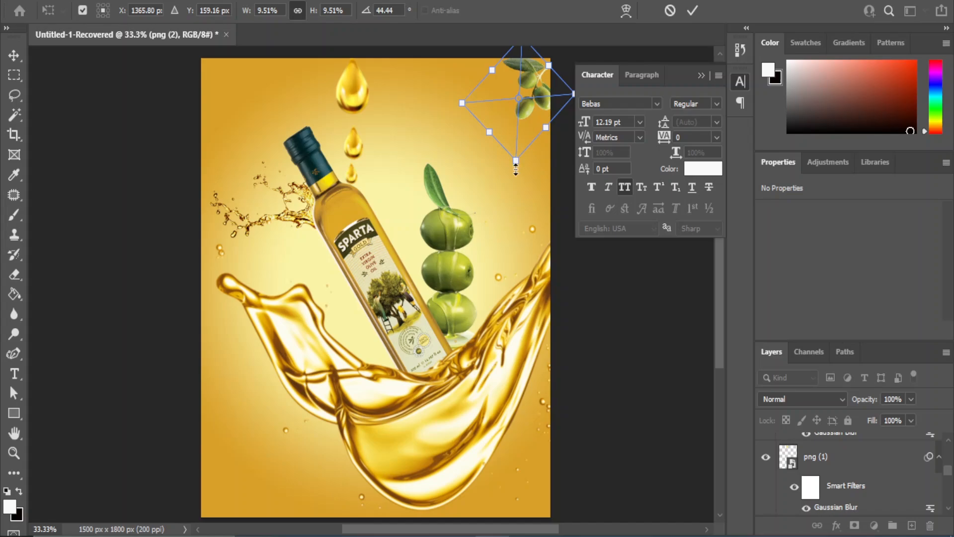
left_click_drag(517, 161, 515, 172)
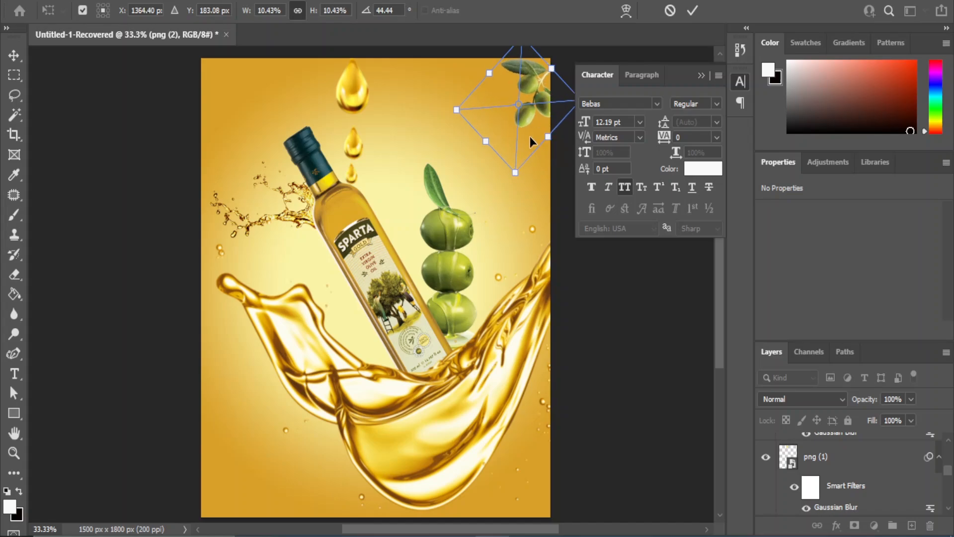
key("Return")
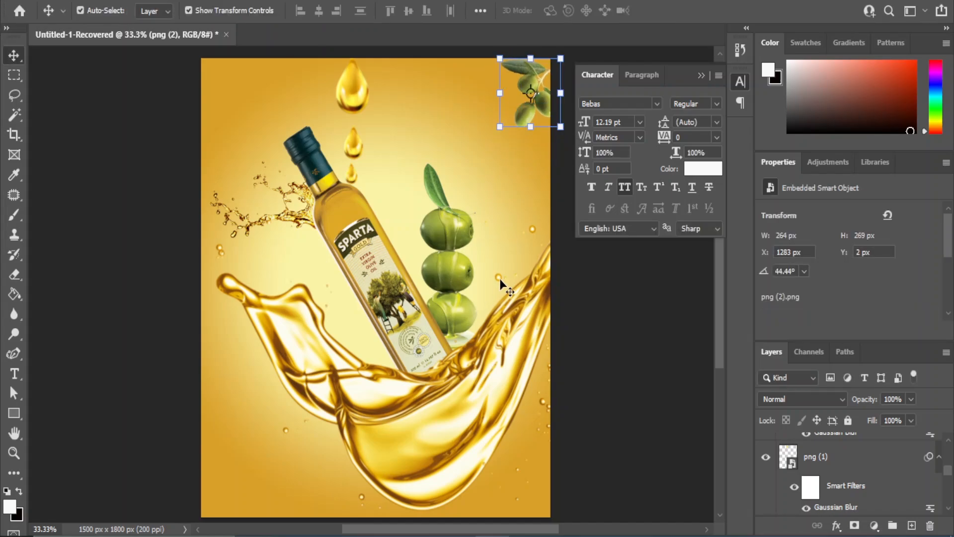
Apply a Gaussian Blur with a radius of about 2.7 pixels to the olive branch.
key("alt+t")
mouse_move(203, 181)
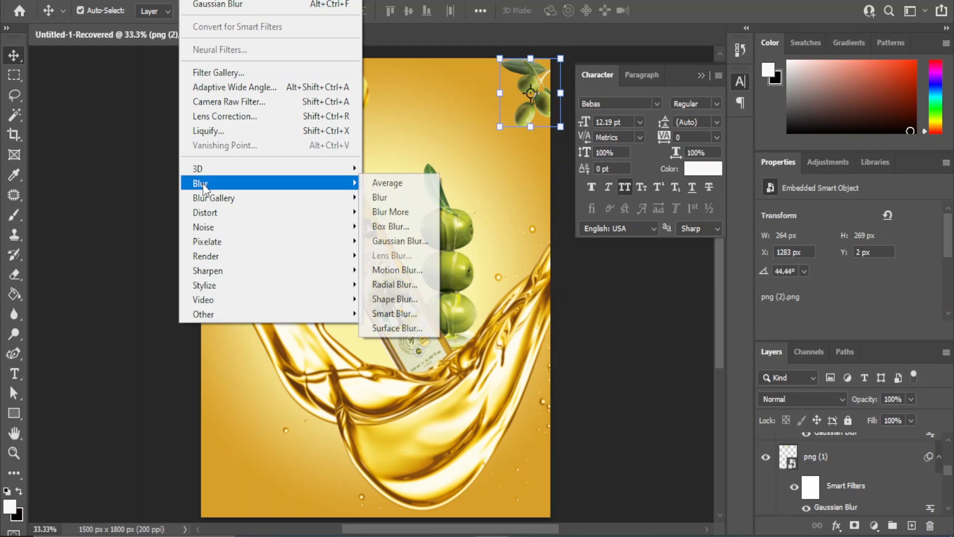
left_click(388, 233)
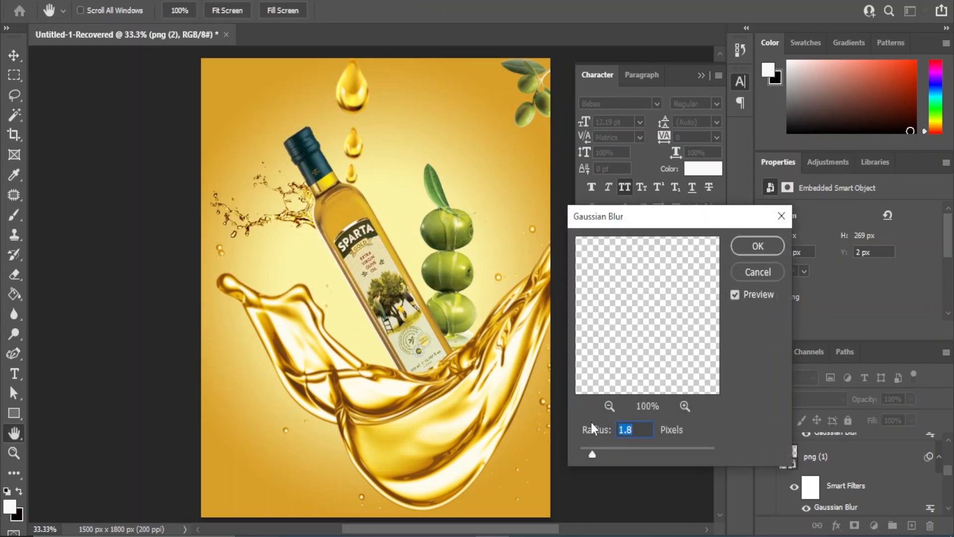
left_click_drag(595, 454, 599, 451)
left_click(757, 245)
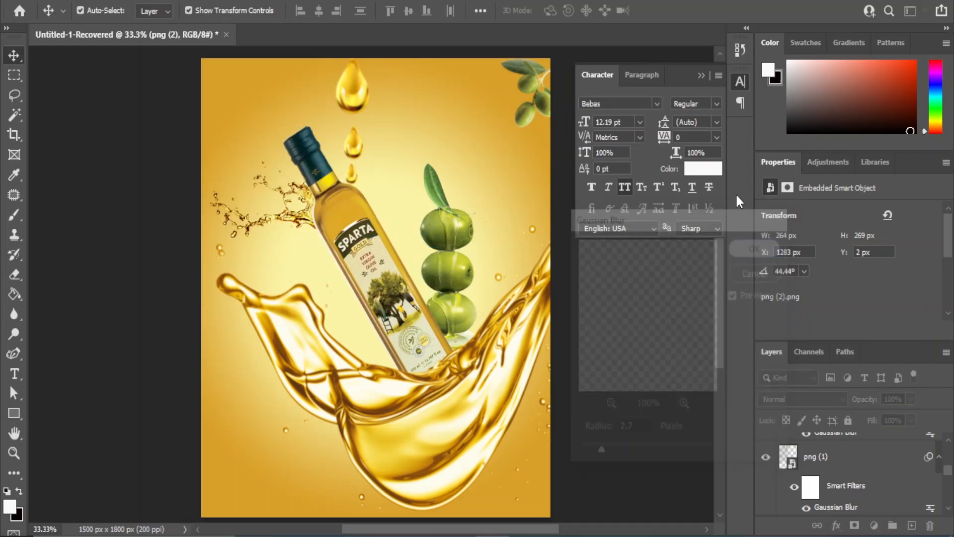
Nudge the blurred olive branch slightly upward so it runs further past the poster's upper edge.
key("shift+Up")
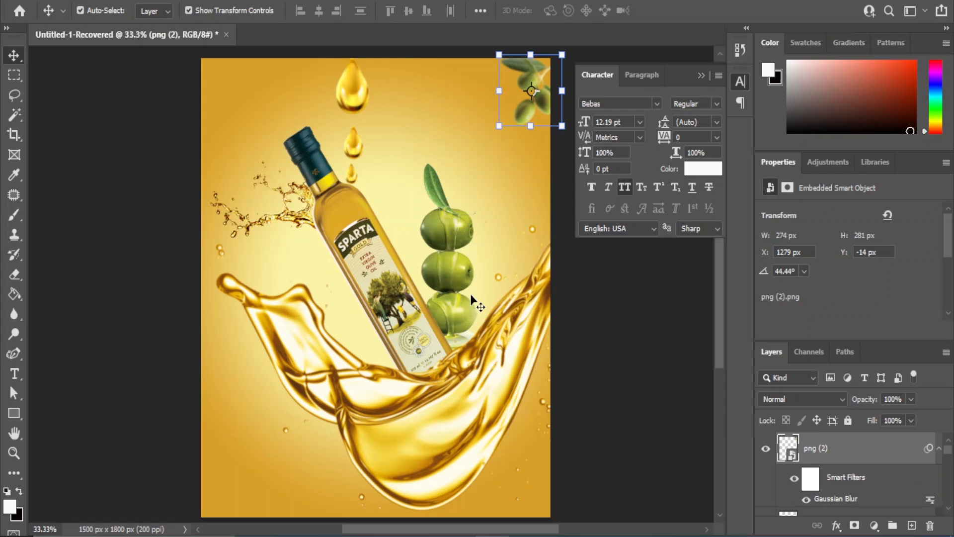
key("Up")
key("Up")
key("Up")
left_click(597, 385)
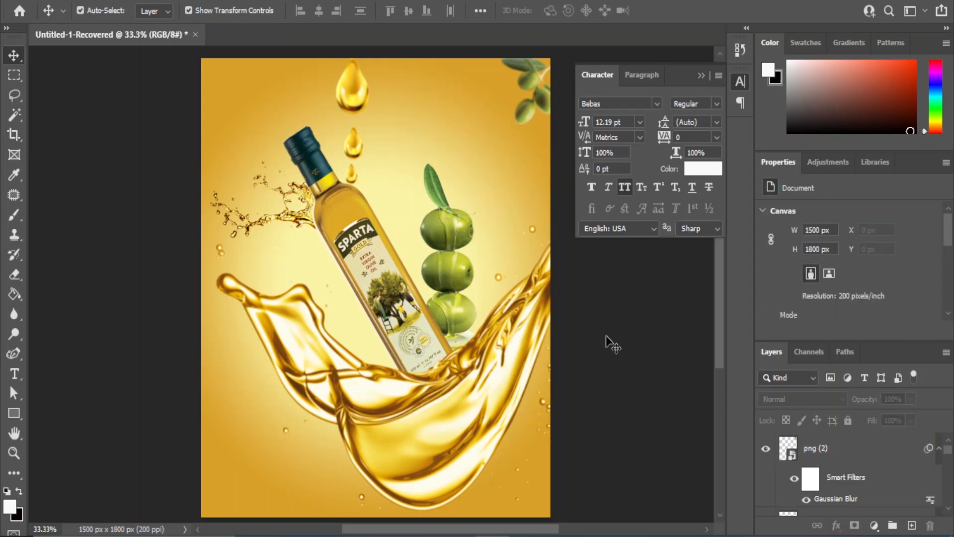
Place the png (6) olive image at its default size on the poster and rasterize its layer.
mouse_move(459, 536)
left_click(469, 475)
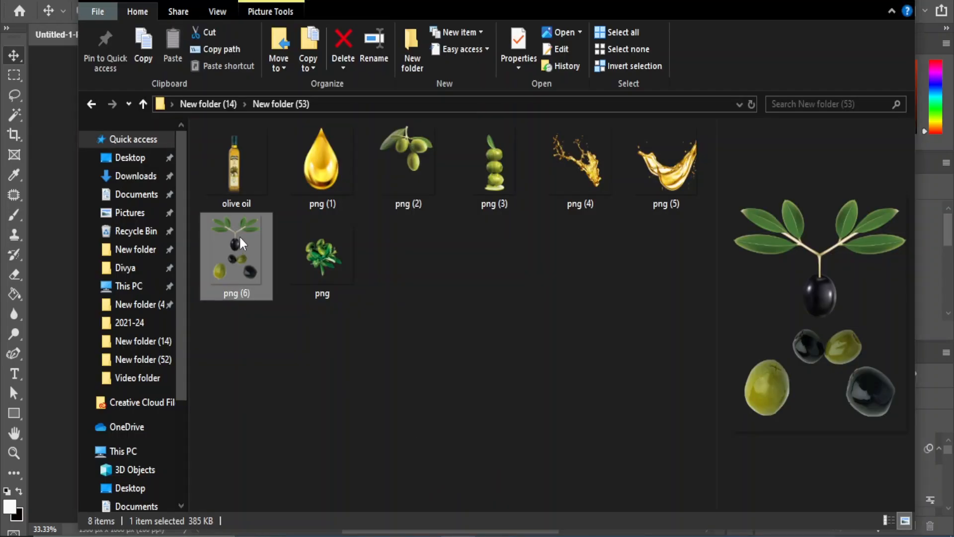
left_click_drag(238, 234, 267, 452)
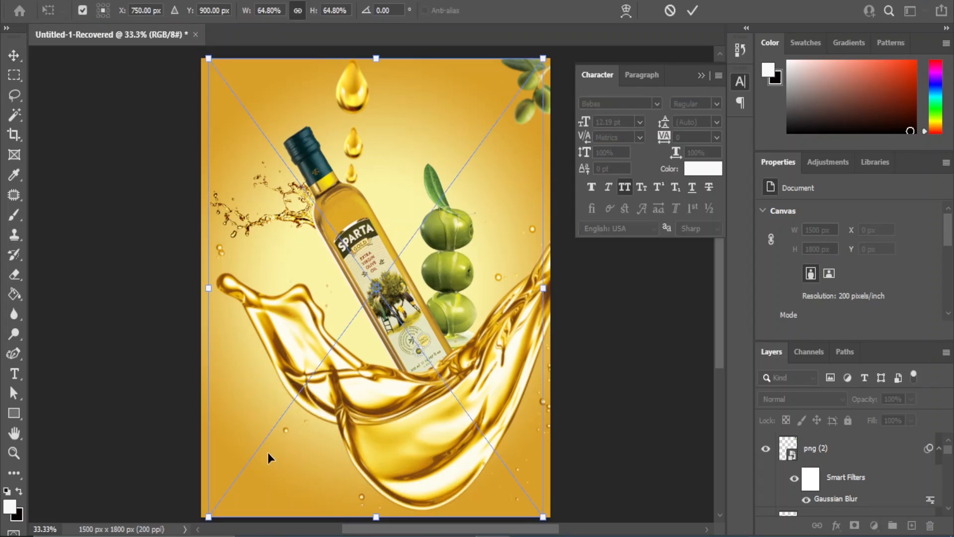
key("Return")
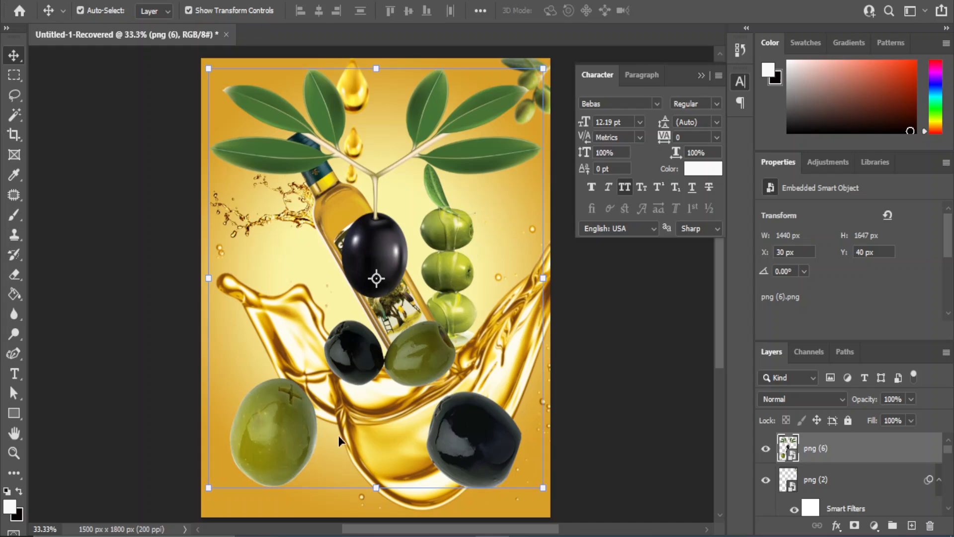
right_click(853, 464)
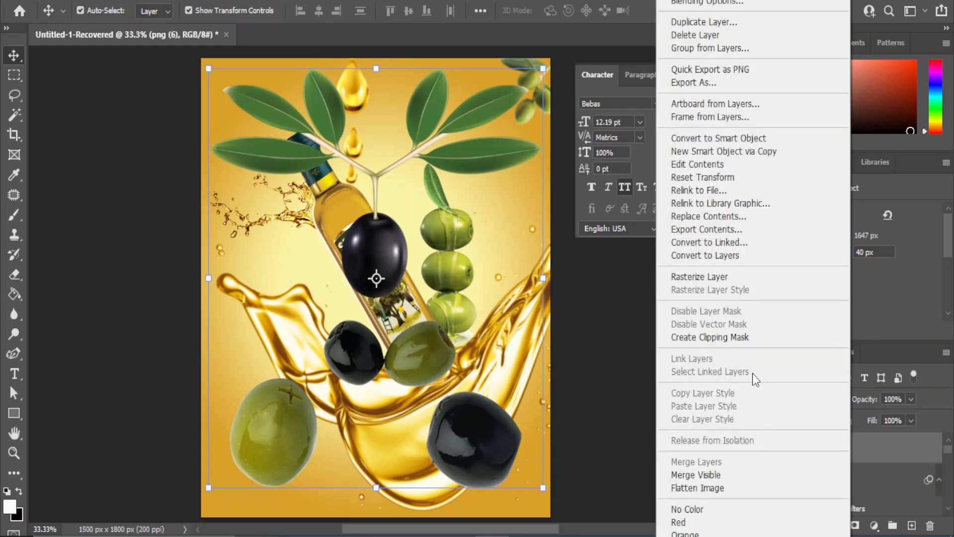
left_click(751, 277)
Erase the leaves, hanging black olive and middle olives from png (6) with a 200 px eraser, keeping only the two lowest olives.
right_click(9, 285)
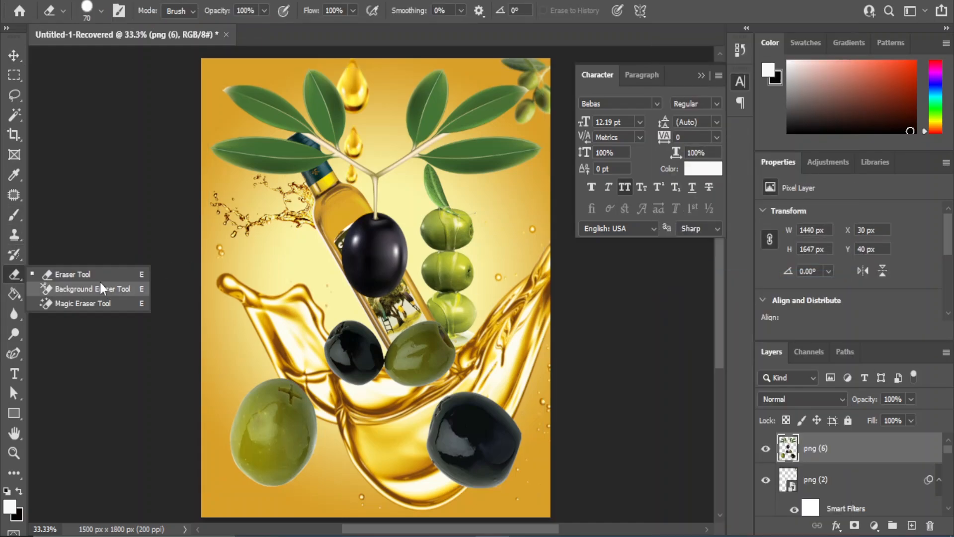
left_click(65, 272)
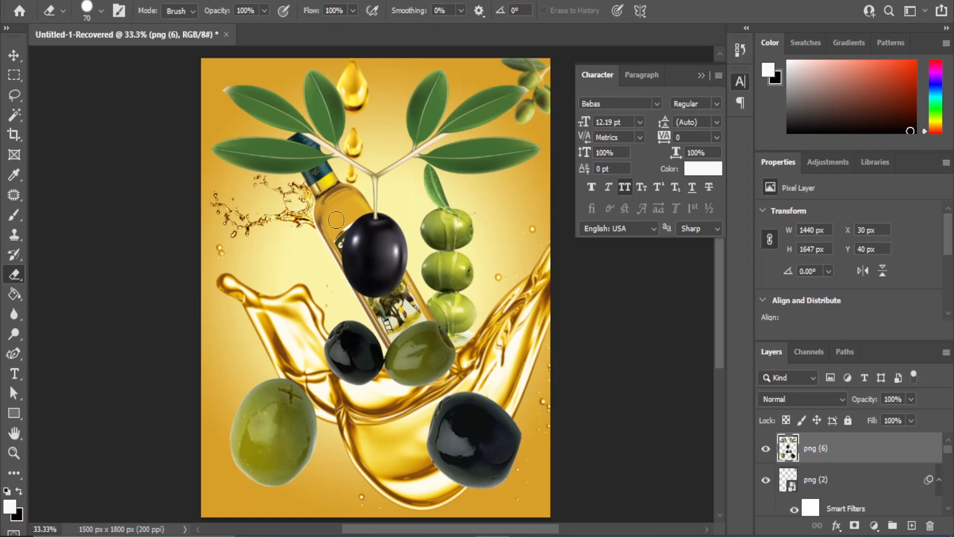
key("bracketright")
key("bracketright")
key("bracketright")
key("bracketright")
key("bracketright")
key("bracketright")
left_click(217, 84)
mouse_move(215, 152)
left_mouse_down()
mouse_move(240, 201)
mouse_move(230, 117)
mouse_move(209, 94)
mouse_move(277, 99)
mouse_move(272, 227)
mouse_move(328, 194)
mouse_move(300, 150)
mouse_move(329, 65)
mouse_move(250, 85)
mouse_move(513, 99)
mouse_move(460, 105)
mouse_move(494, 75)
mouse_move(413, 125)
mouse_move(507, 153)
mouse_move(340, 201)
mouse_move(347, 272)
mouse_move(414, 286)
mouse_move(377, 242)
mouse_move(445, 264)
mouse_move(446, 348)
mouse_move(409, 383)
mouse_move(419, 329)
mouse_move(357, 326)
mouse_move(351, 357)
mouse_move(375, 345)
mouse_move(374, 365)
mouse_move(373, 357)
mouse_move(431, 350)
mouse_move(431, 331)
mouse_move(426, 338)
mouse_move(382, 268)
left_mouse_up()
key("v")
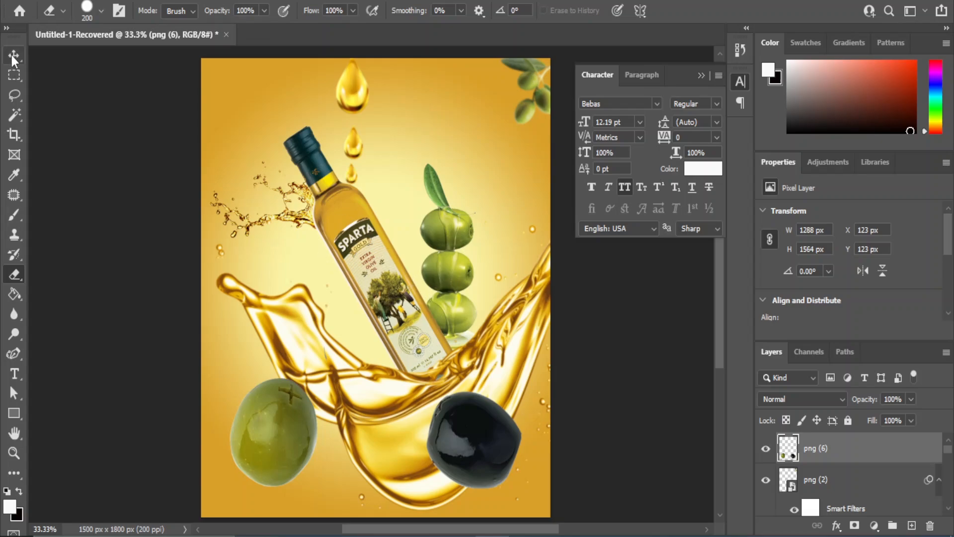
Scale the remaining olive pair to about 21.48%, rotate it and position it beside the olive branch at about X 1078 px, Y 104 px.
left_click(529, 90)
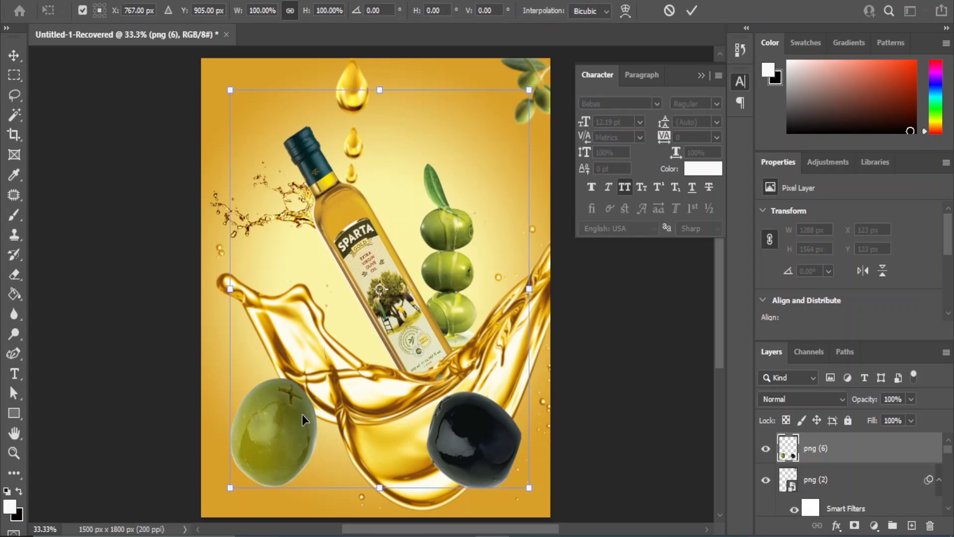
left_click_drag(226, 491, 465, 175)
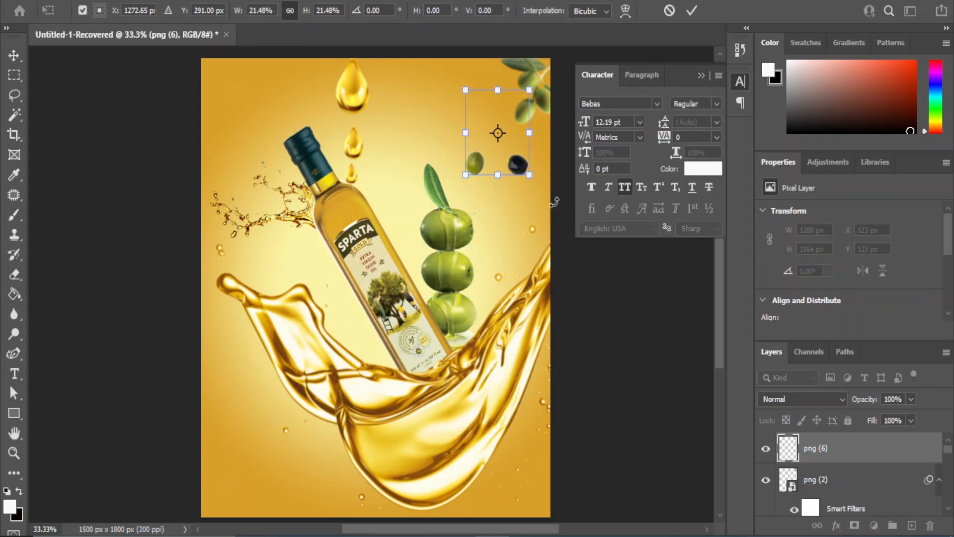
left_click_drag(538, 199, 499, 198)
left_click(14, 55)
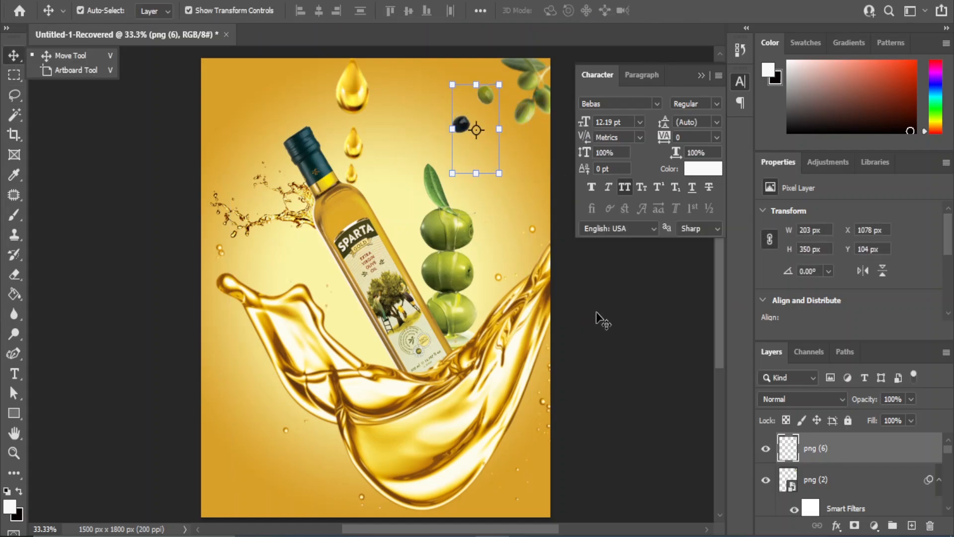
Apply a Gaussian Blur with a radius of 6.0 pixels to the small olive pair.
key("alt+t")
mouse_move(217, 182)
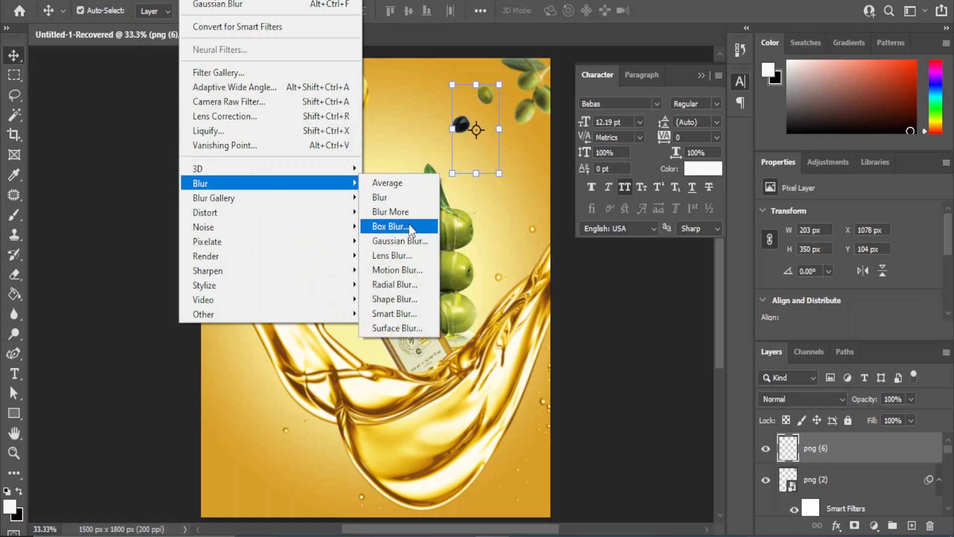
left_click(397, 242)
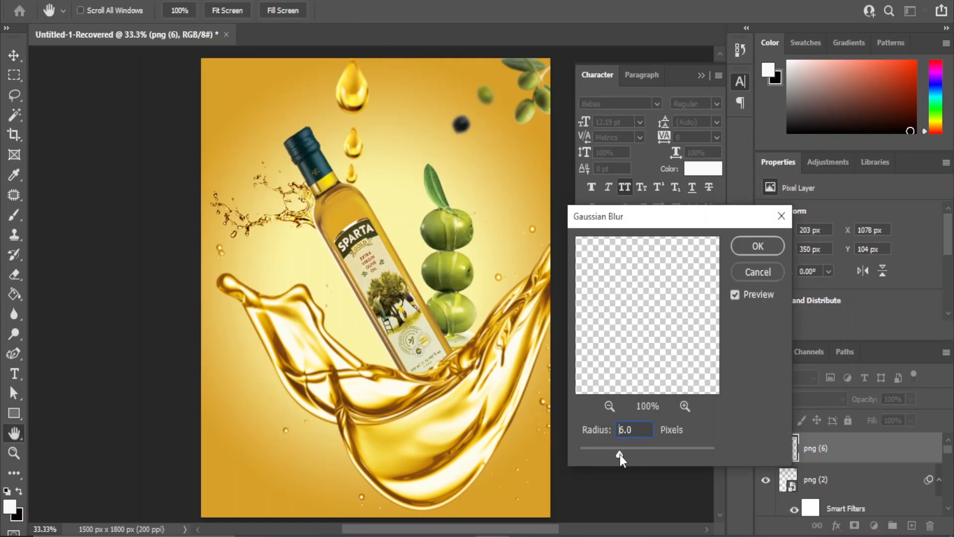
left_click(761, 244)
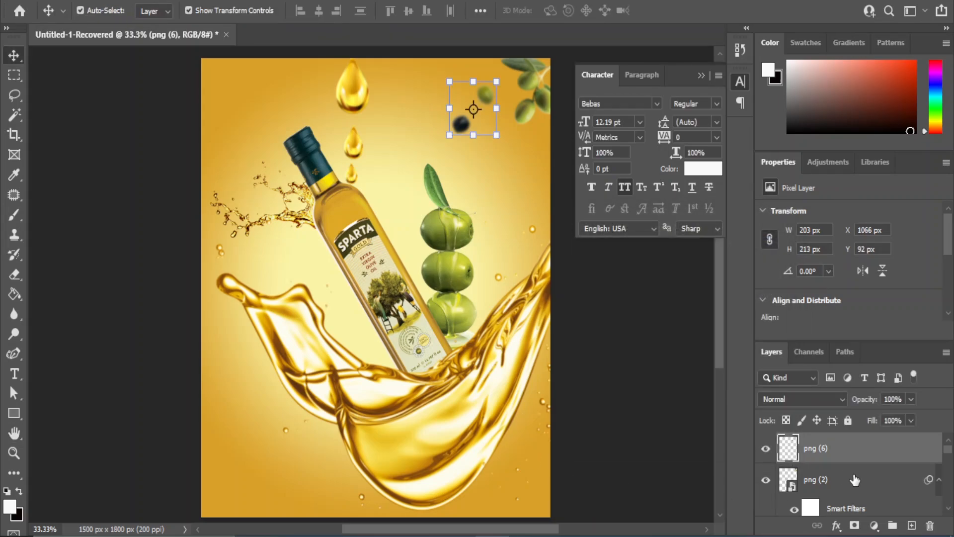
Duplicate the blurred olive pair twice, placing the copies at about X 750, Y 358 px beside the bottle's neck and X 351, Y 1462 px below the splash.
left_click_drag(845, 448, 911, 527)
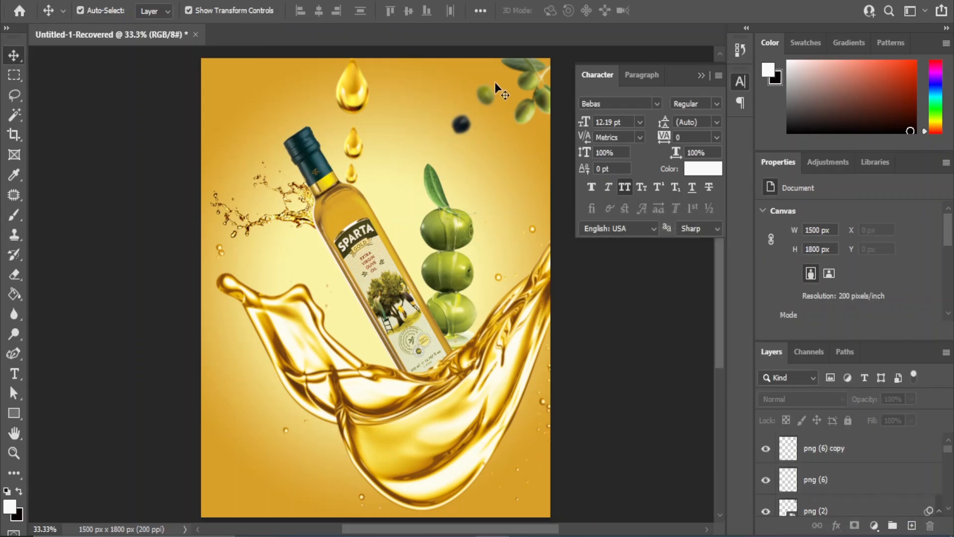
left_click_drag(484, 99, 411, 165)
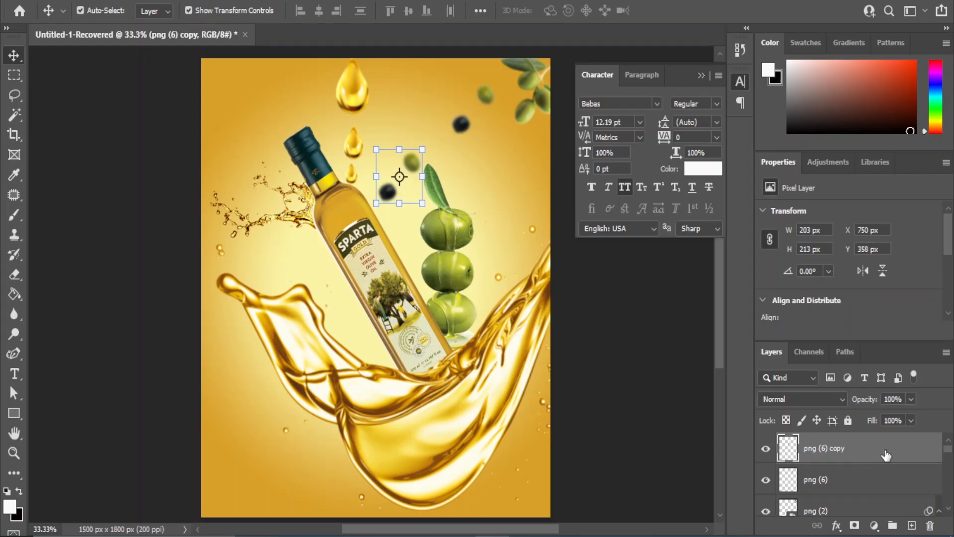
left_click_drag(886, 455, 912, 525)
left_click_drag(409, 180, 321, 450)
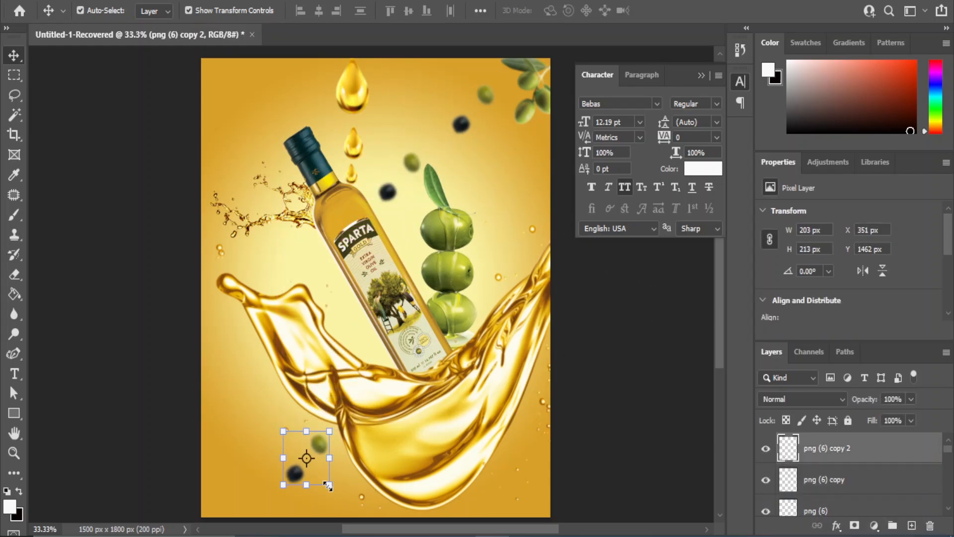
Make a third copy of the olive pair, scale it to about 239.80% and place it so only its green olive shows near the poster's lower-left edge.
left_click_drag(869, 448, 911, 526)
left_click(628, 424)
left_click_drag(318, 439, 296, 317)
left_click_drag(281, 348, 255, 410)
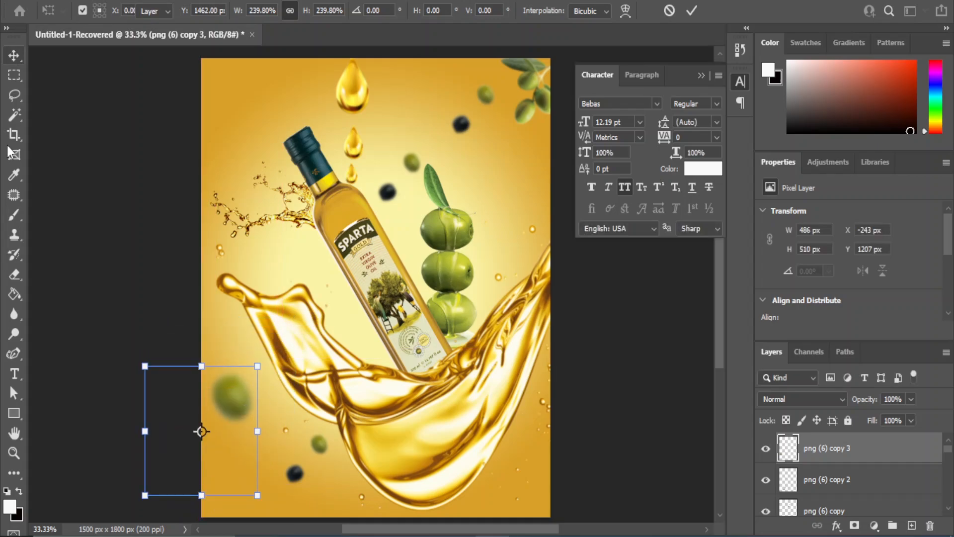
key("Return")
left_click(616, 365)
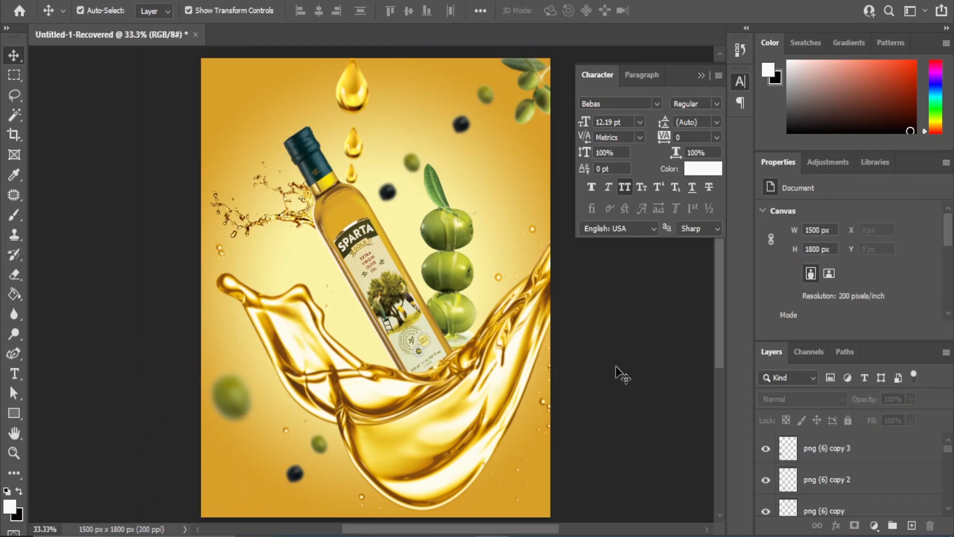
Duplicate the enlarged blurred olive and move the copy to the poster's upper-left area, above the small splash.
left_click(231, 405)
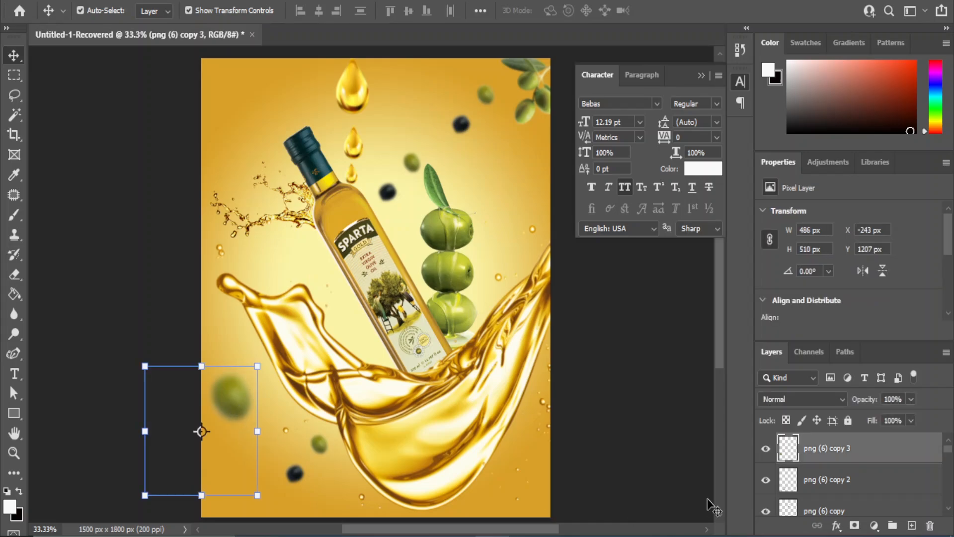
left_click_drag(893, 451, 911, 525)
left_click_drag(226, 379, 231, 124)
left_click(630, 335)
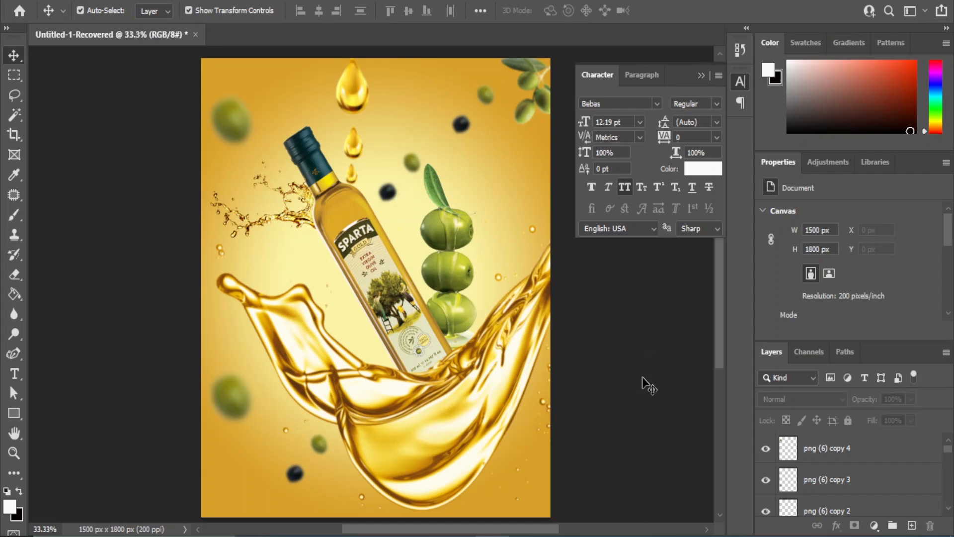
Add a Levels adjustment layer above all layers and set its black input level to 35.
left_click(874, 525)
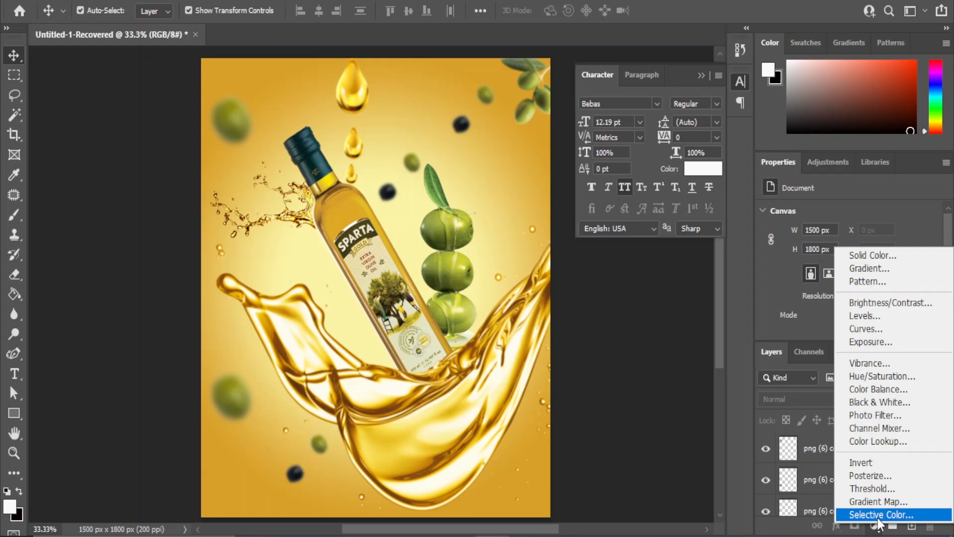
left_click(887, 318)
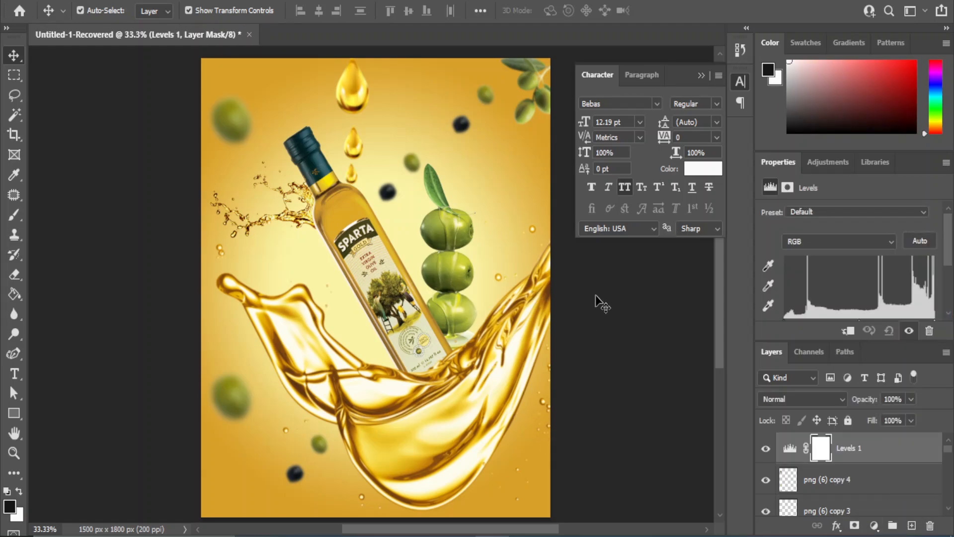
scroll(843, 245, "down", 5)
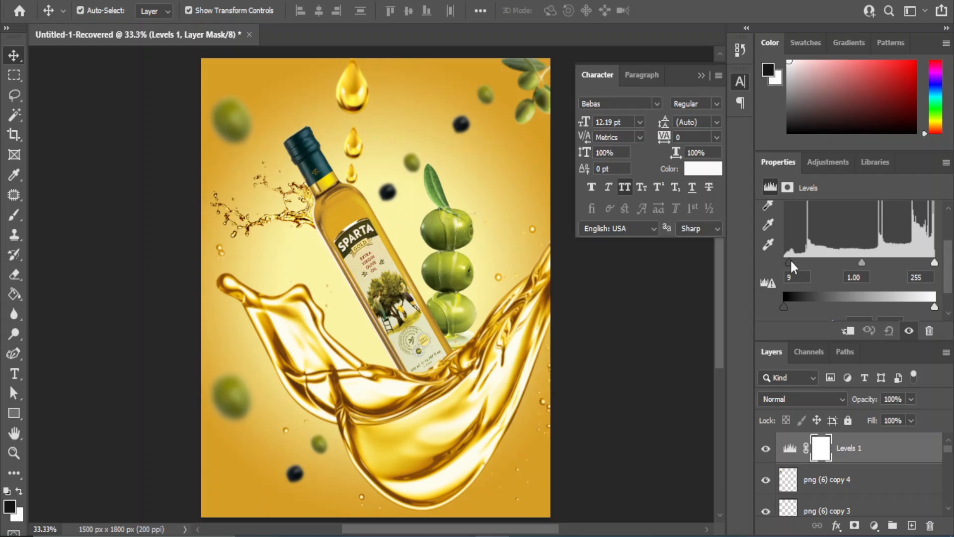
left_click_drag(791, 261, 798, 262)
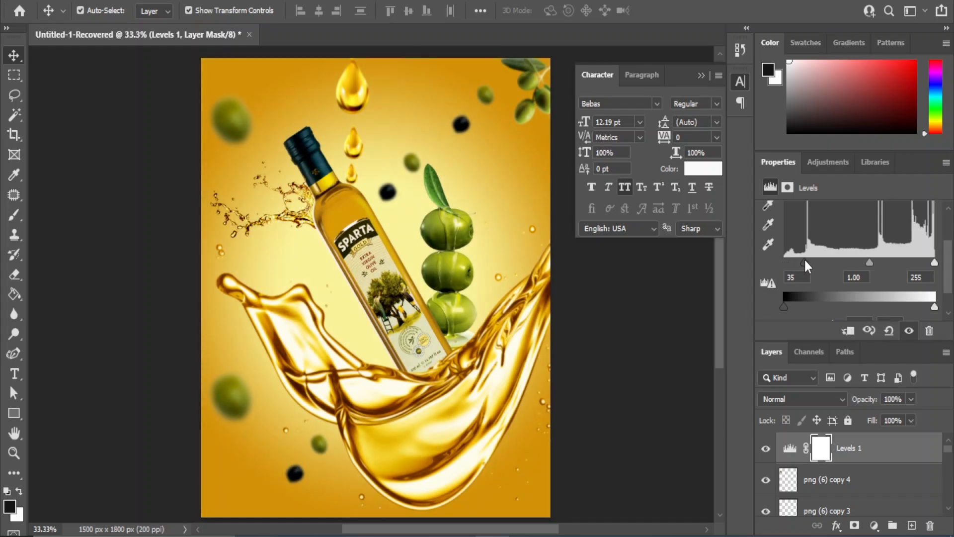
Set the Levels adjustment's black input level to 52 and leave no layer selected.
left_click_drag(875, 267, 880, 266)
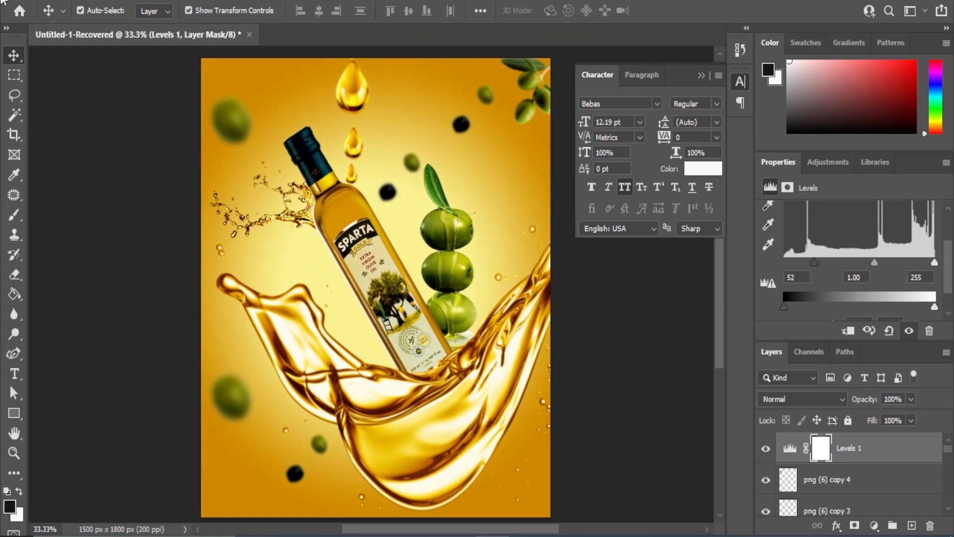
left_click(615, 376)
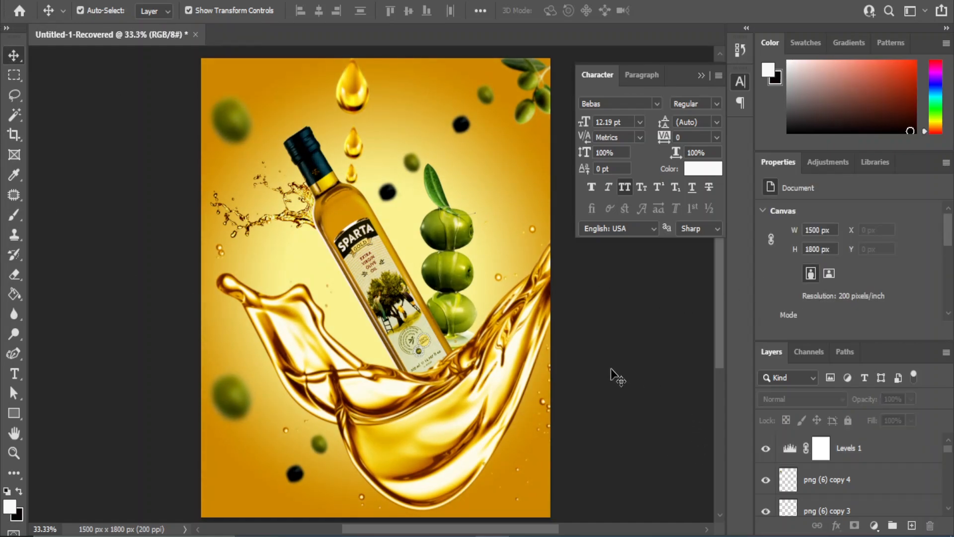
Examine the finished poster alternately as a whole and at 50% zoom, checking the bottle, splashes and olives.
key("ctrl+plus")
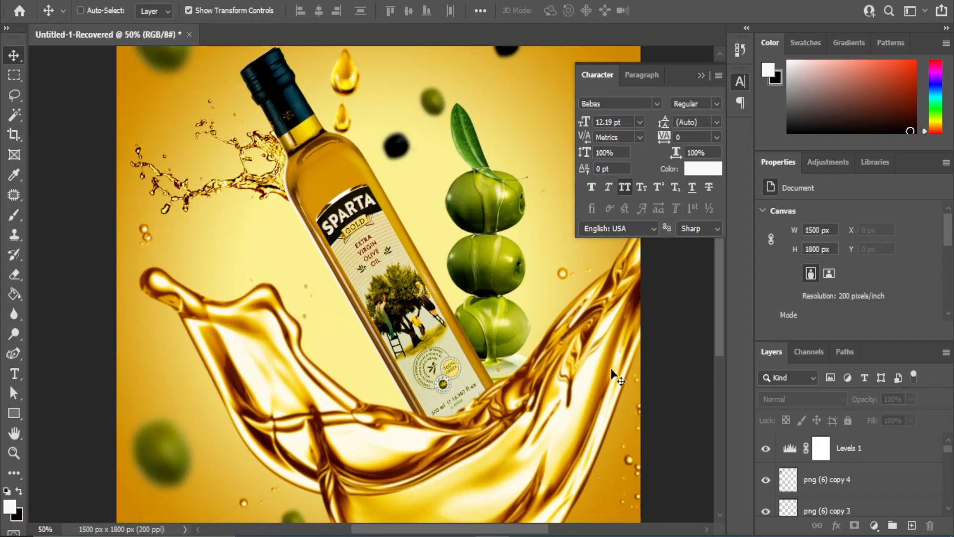
key("ctrl+minus")
key("ctrl+plus")
key("ctrl+minus")
key("ctrl+plus")
key("ctrl+minus")
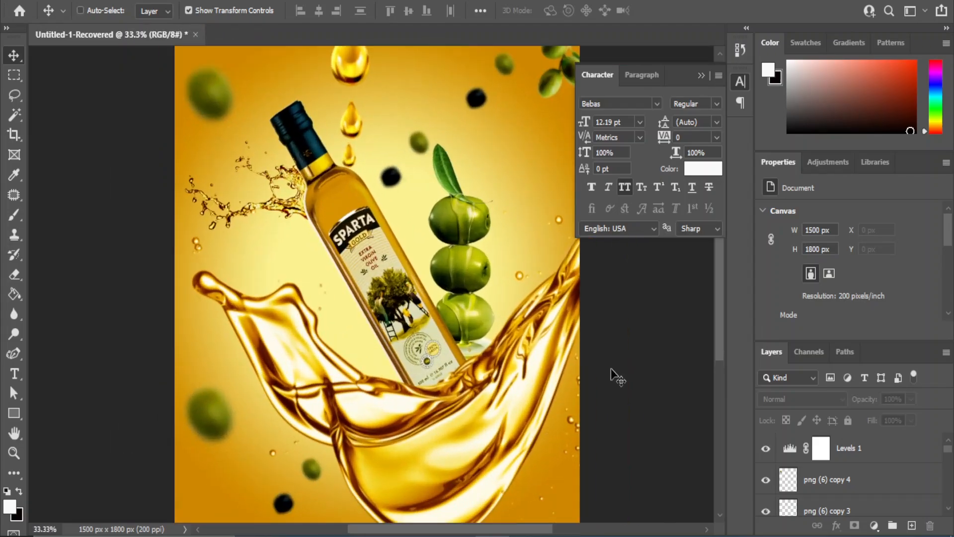
key("ctrl+plus")
key("ctrl+minus")
key("ctrl+plus")
key("ctrl+minus")
key("ctrl+plus")
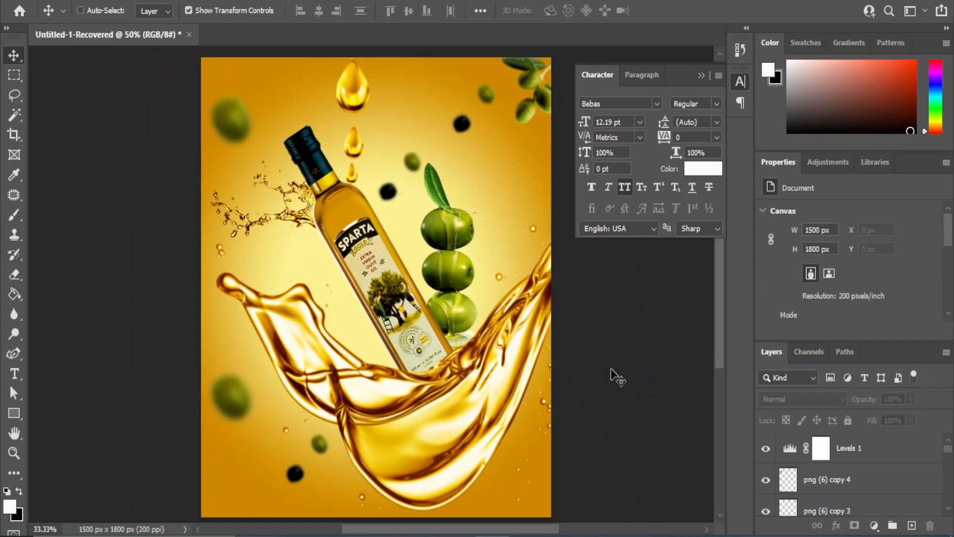
key("ctrl+minus")
key("ctrl+plus")
key("ctrl+minus")
key("ctrl+plus")
key("ctrl+minus")
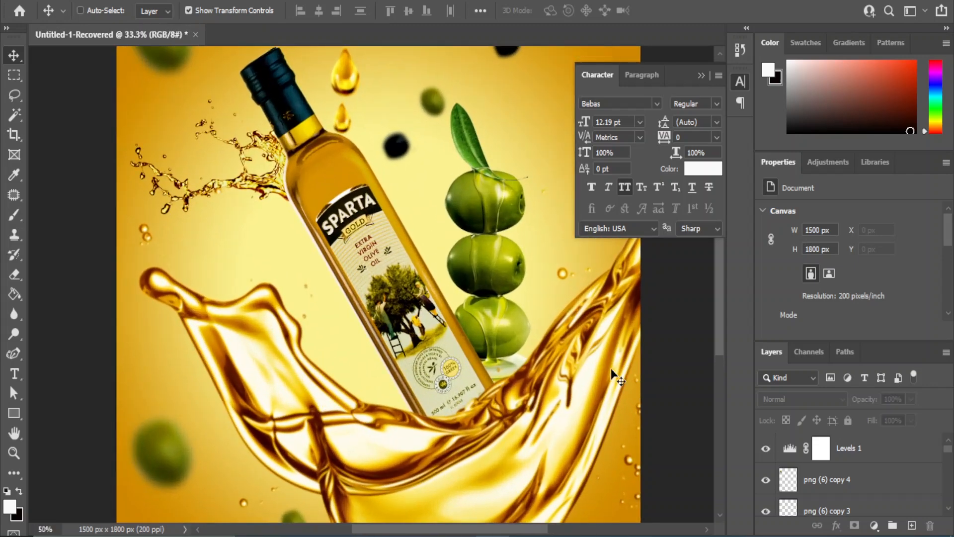
key("ctrl+plus")
key("ctrl+minus")
key("ctrl+plus")
key("ctrl+minus")
key("ctrl+plus")
key("ctrl+minus")
key("ctrl+plus")
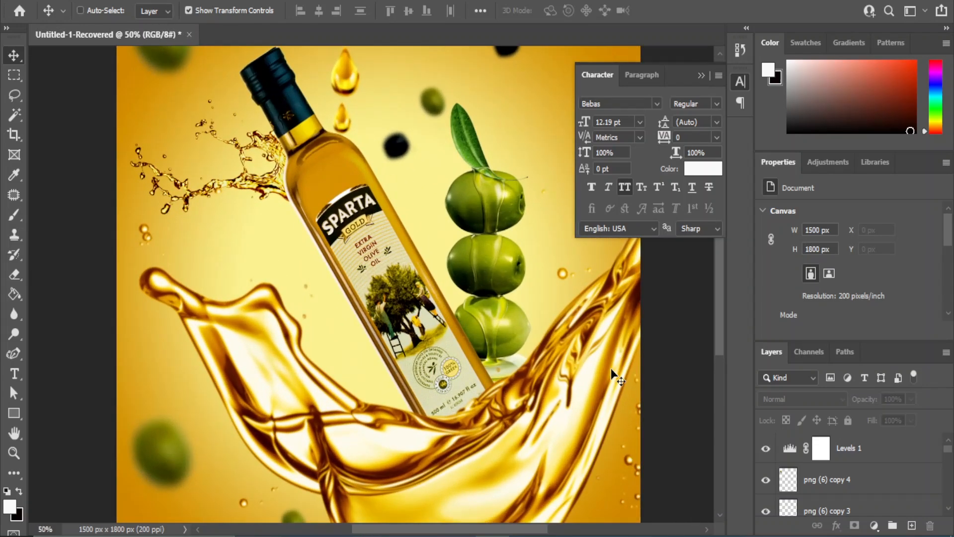
key("ctrl+minus")
key("ctrl+plus")
key("ctrl+minus")
key("ctrl+plus")
key("ctrl+minus")
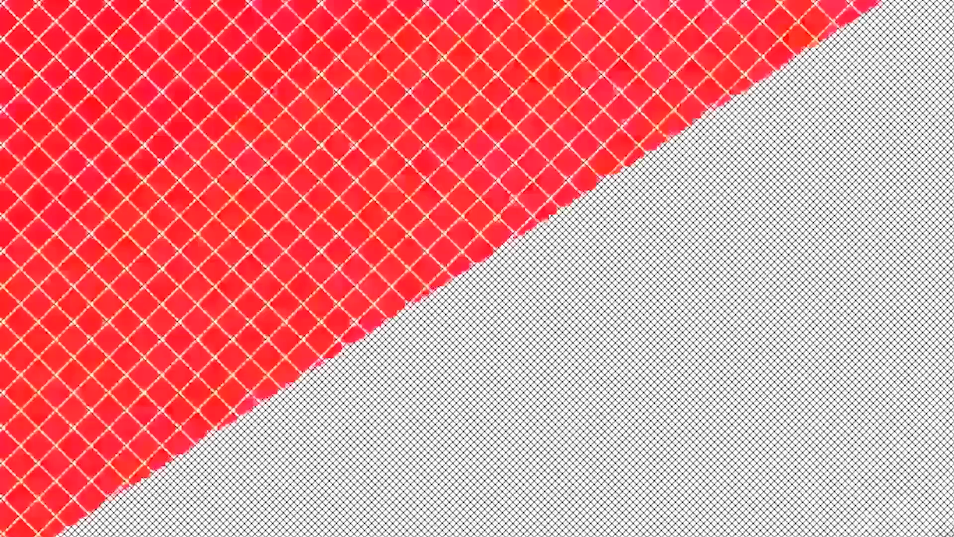